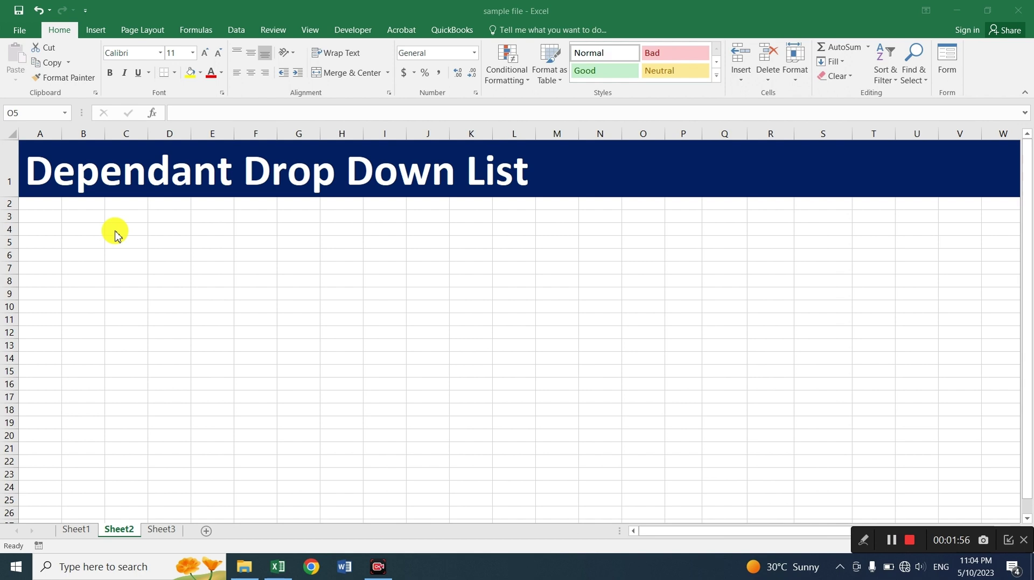
Enter the table headers "Sr" in A4 and "Employee Name" in B4 of Sheet2
{"action": "key", "text": "alt+Tab"}
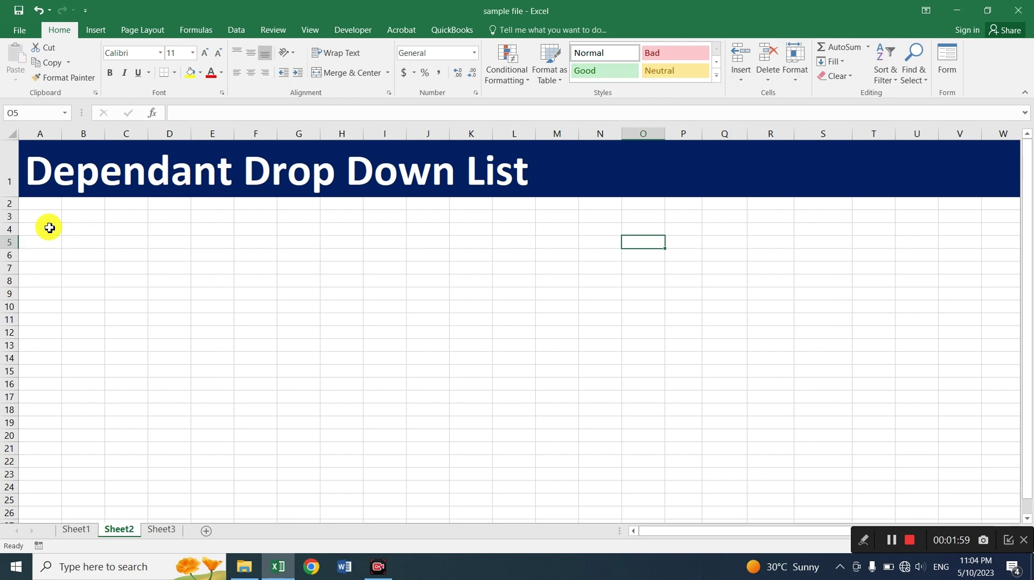
{"action": "left_click", "coordinate": [49, 228]}
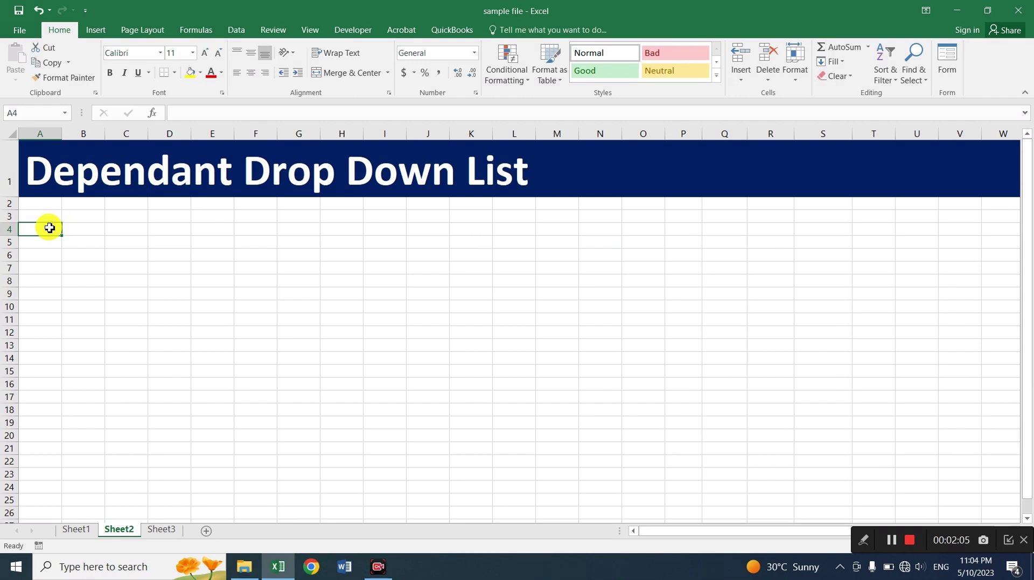
{"action": "type", "text": "S"}
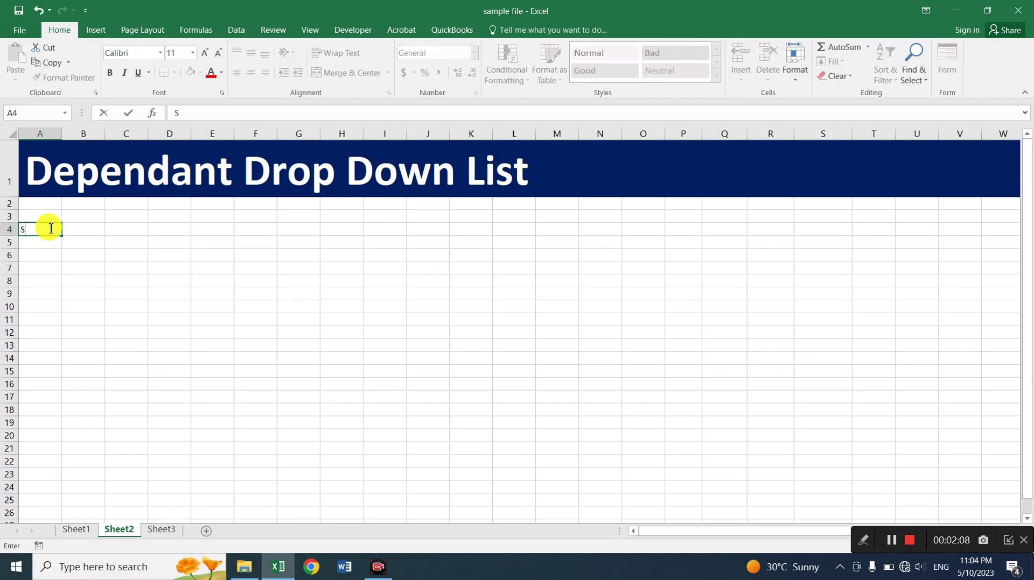
{"action": "type", "text": "r"}
{"action": "key", "text": "Tab"}
{"action": "type", "text": "E"}
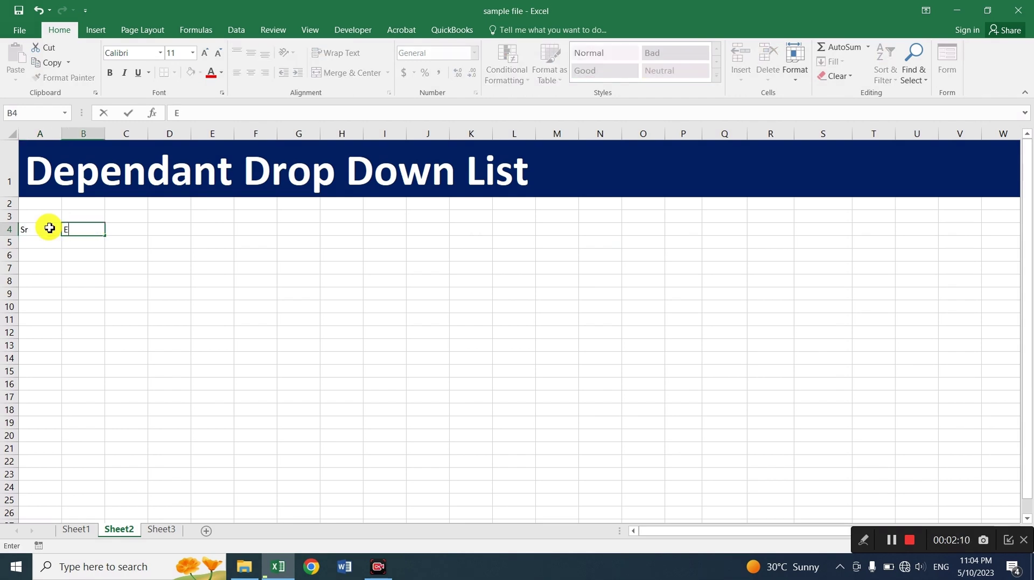
{"action": "type", "text": "mployee Name"}
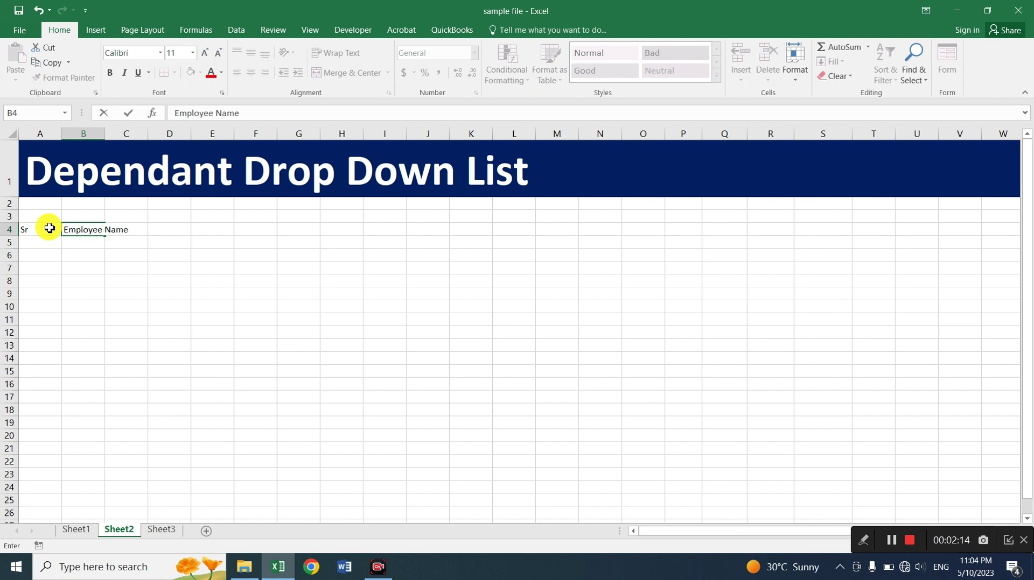
Continue the header row with "Designation" in C4, "Country" in D4 and "City" in E4
{"action": "key", "text": "Tab"}
{"action": "type", "text": "Desig"}
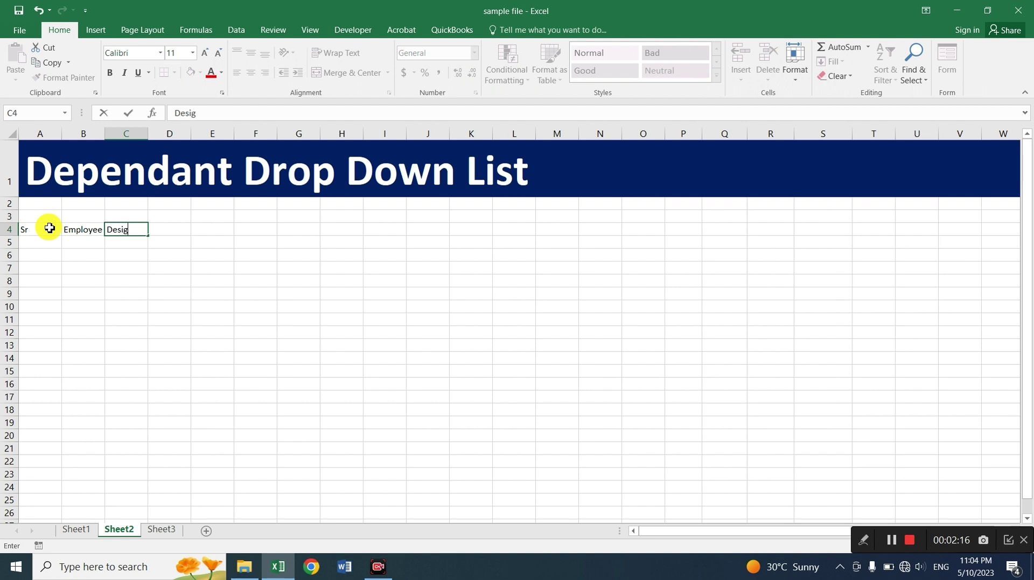
{"action": "type", "text": "nation"}
{"action": "key", "text": "Tab"}
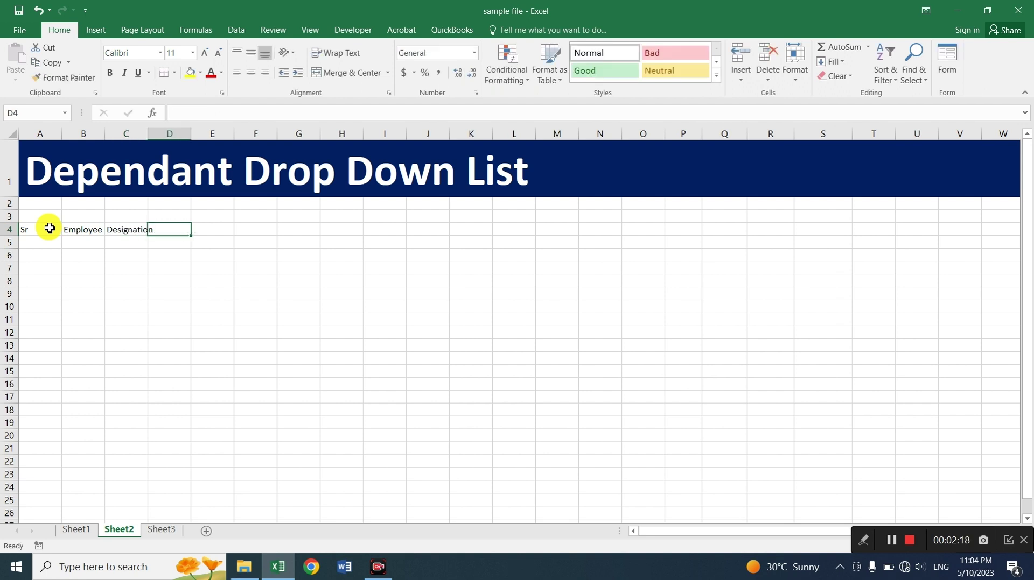
{"action": "type", "text": "Country"}
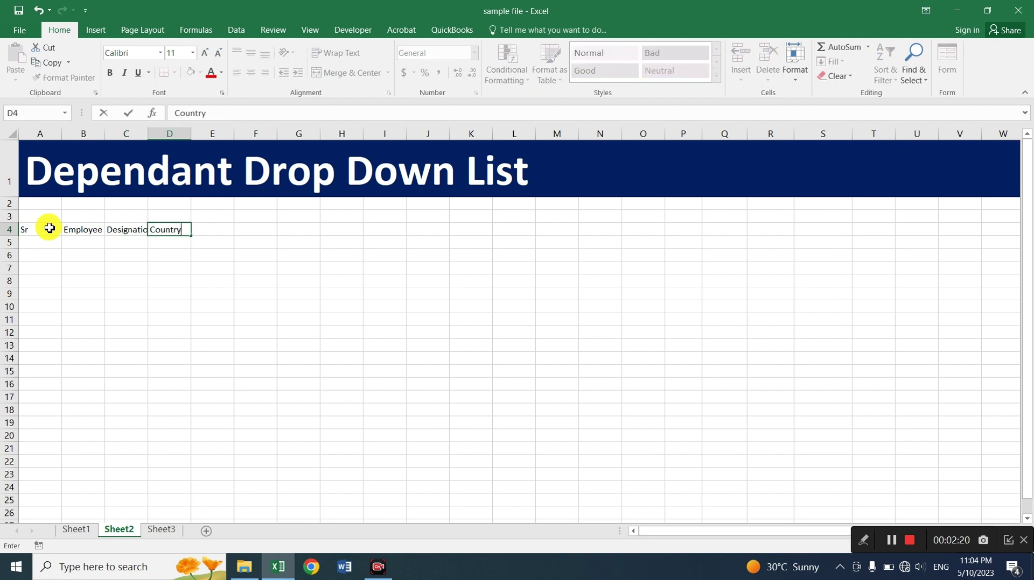
{"action": "key", "text": "Tab"}
{"action": "type", "text": "City"}
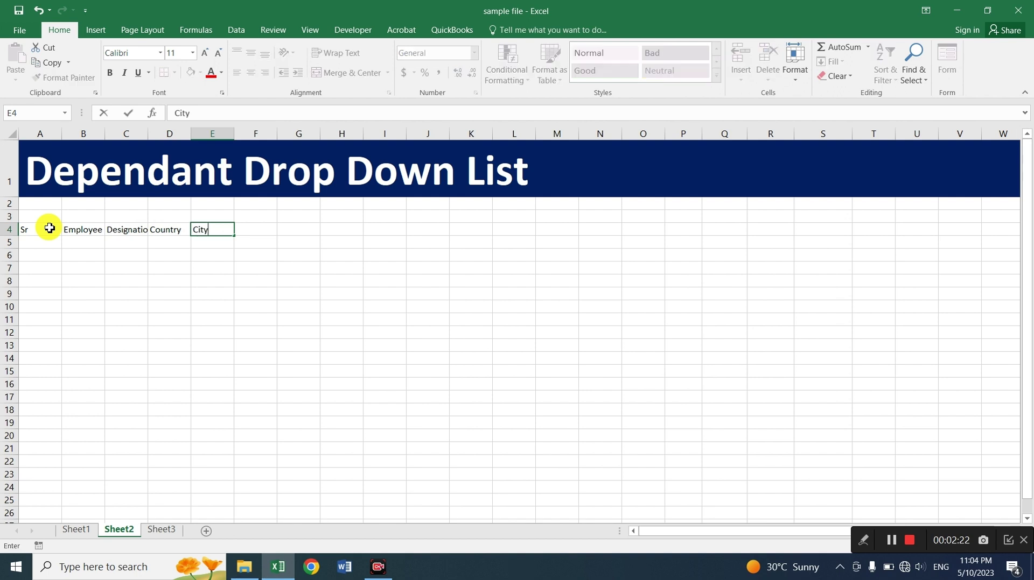
{"action": "key", "text": "Tab"}
Set the width of the five header columns A to E to 16
{"action": "key", "text": "Left"}
{"action": "key", "text": "Left"}
{"action": "key", "text": "Left"}
{"action": "key", "text": "Left"}
{"action": "key", "text": "Left"}
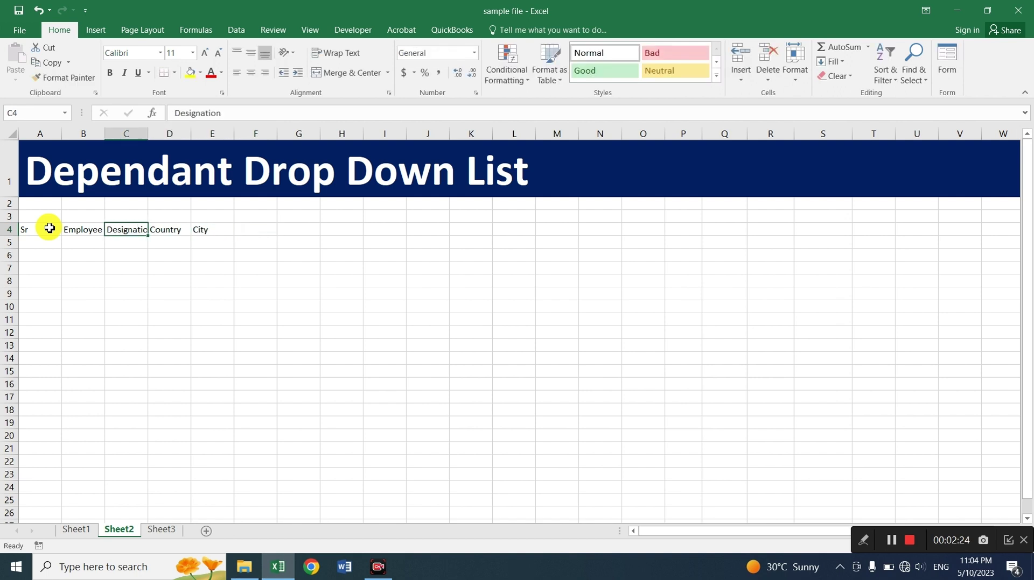
{"action": "key", "text": "shift+Right"}
{"action": "key", "text": "shift+Right"}
{"action": "key", "text": "shift+Right"}
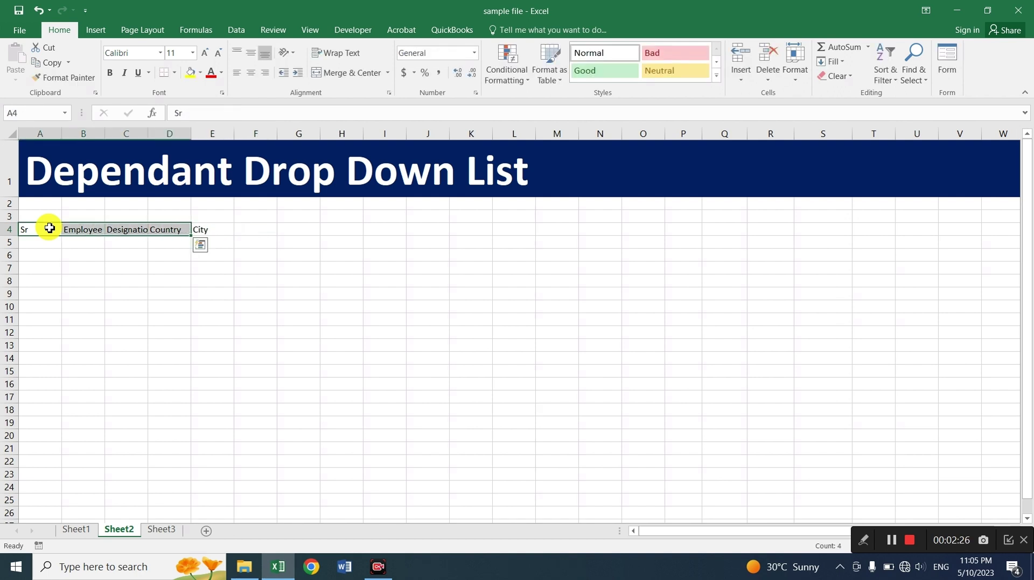
{"action": "key", "text": "Right"}
{"action": "key", "text": "Left"}
{"action": "key", "text": "shift+Right"}
{"action": "key", "text": "shift+Right"}
{"action": "key", "text": "shift+Right"}
{"action": "key", "text": "shift+Right"}
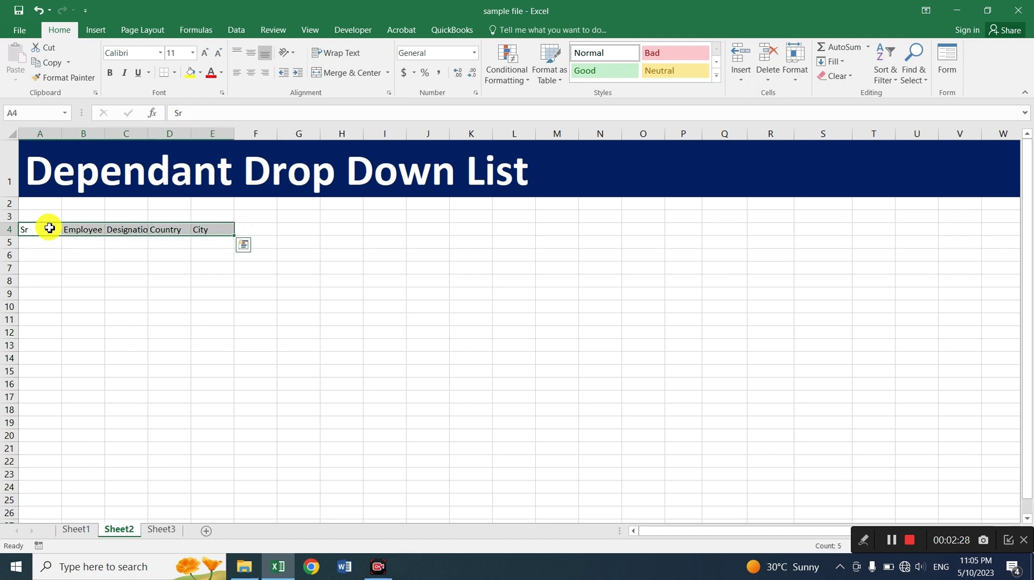
{"action": "key", "text": "alt+h"}
{"action": "type", "text": "ow16"}
{"action": "key", "text": "Return"}
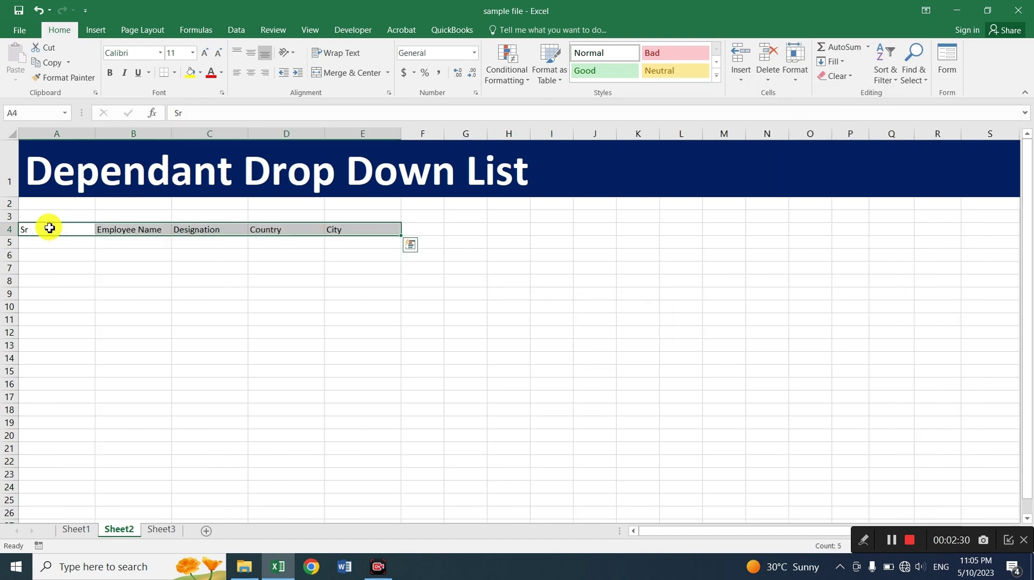
{"action": "key", "text": "Down"}
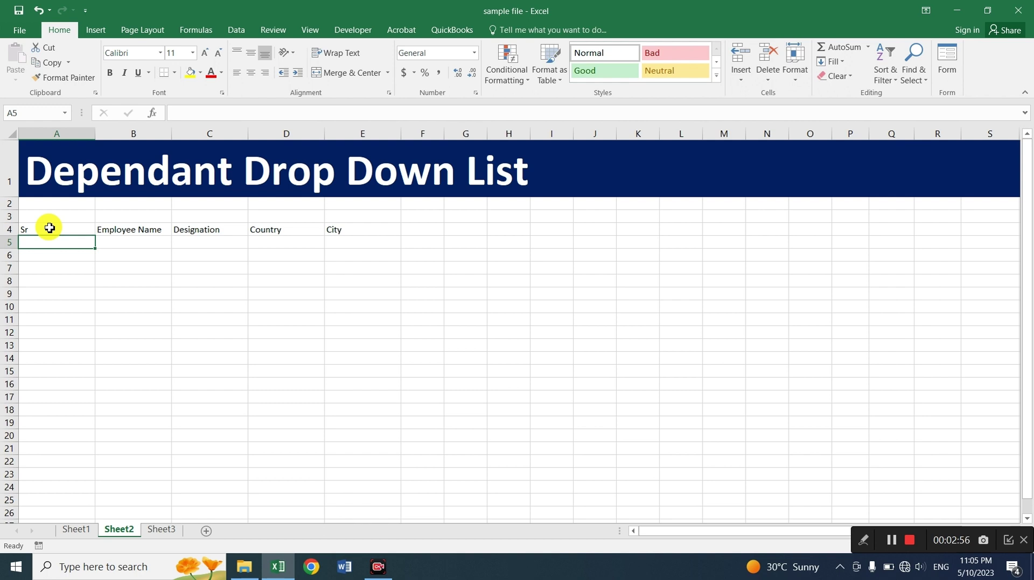
Enter the heading "Designation" in cell I4 for a separate source list
{"action": "key", "text": "Up"}
{"action": "key", "text": "Right"}
{"action": "key", "text": "Right"}
{"action": "key", "text": "Right"}
{"action": "key", "text": "Right"}
{"action": "key", "text": "Right"}
{"action": "key", "text": "Right"}
{"action": "key", "text": "Right"}
{"action": "key", "text": "Right"}
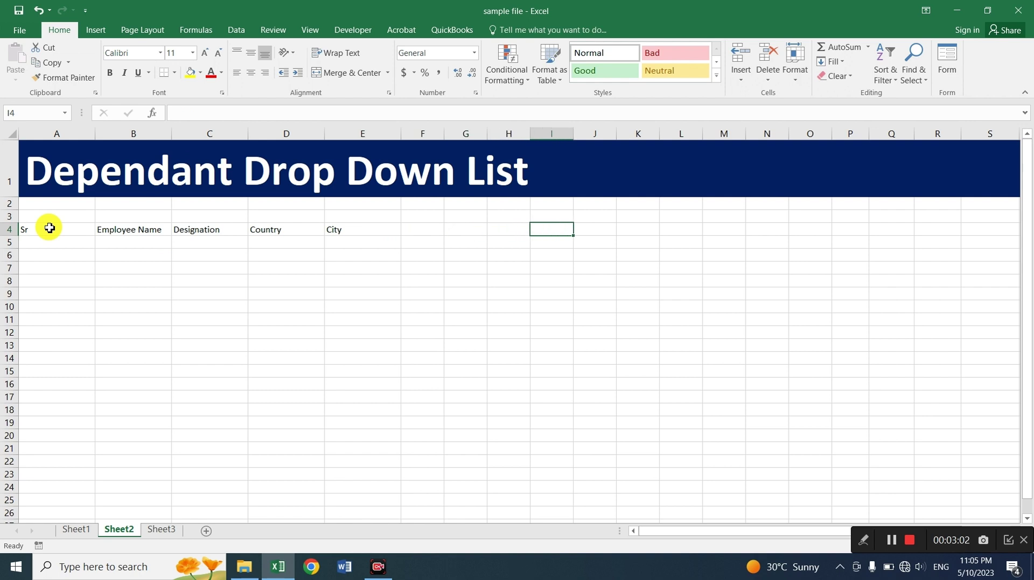
{"action": "type", "text": "Desi"}
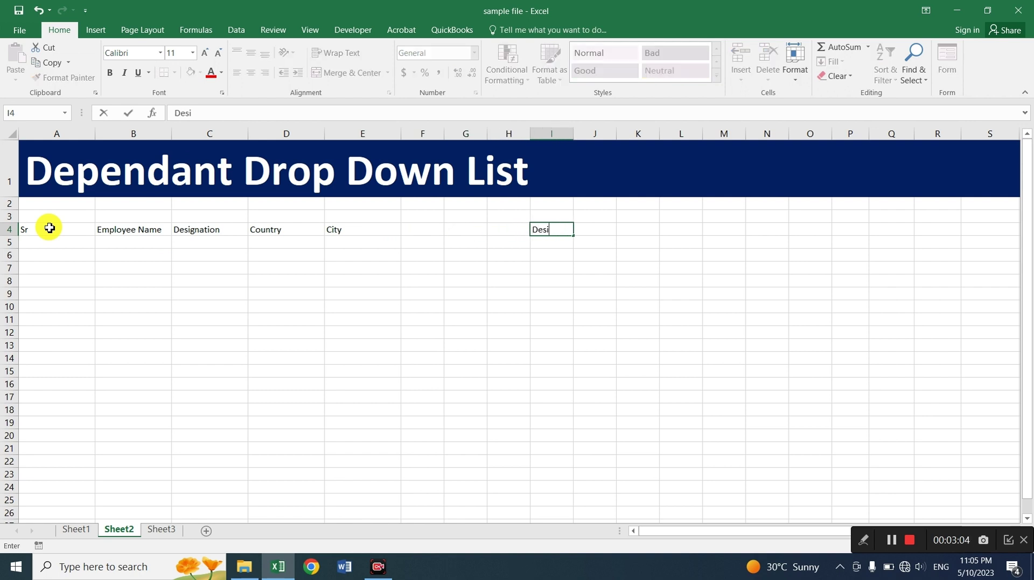
{"action": "type", "text": "gnation"}
{"action": "key", "text": "Return"}
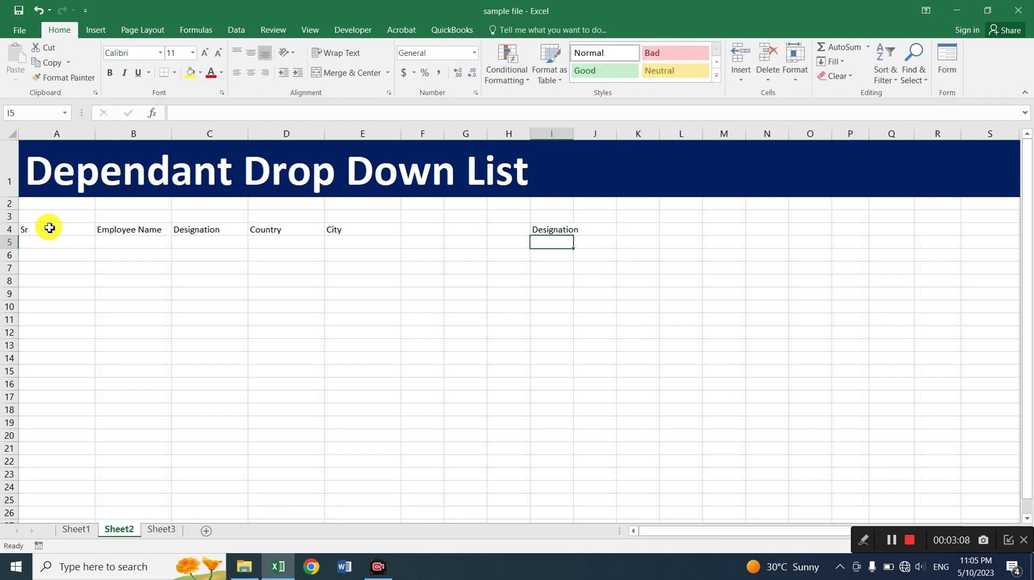
List "Manager" in I5 and "Assistant Manager" in I6 under the source list heading
{"action": "type", "text": "Manager"}
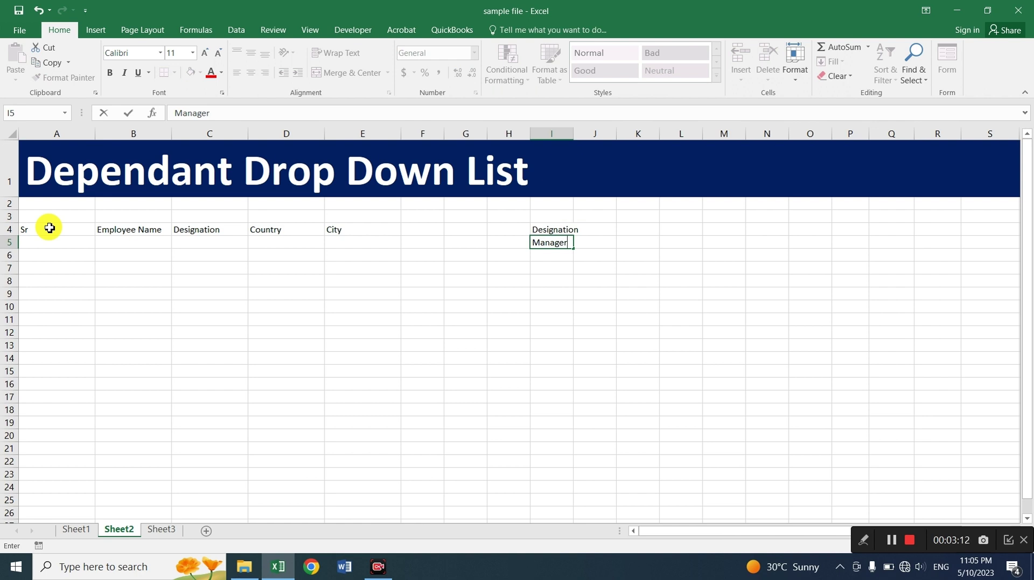
{"action": "key", "text": "Return"}
{"action": "type", "text": "Assitant"}
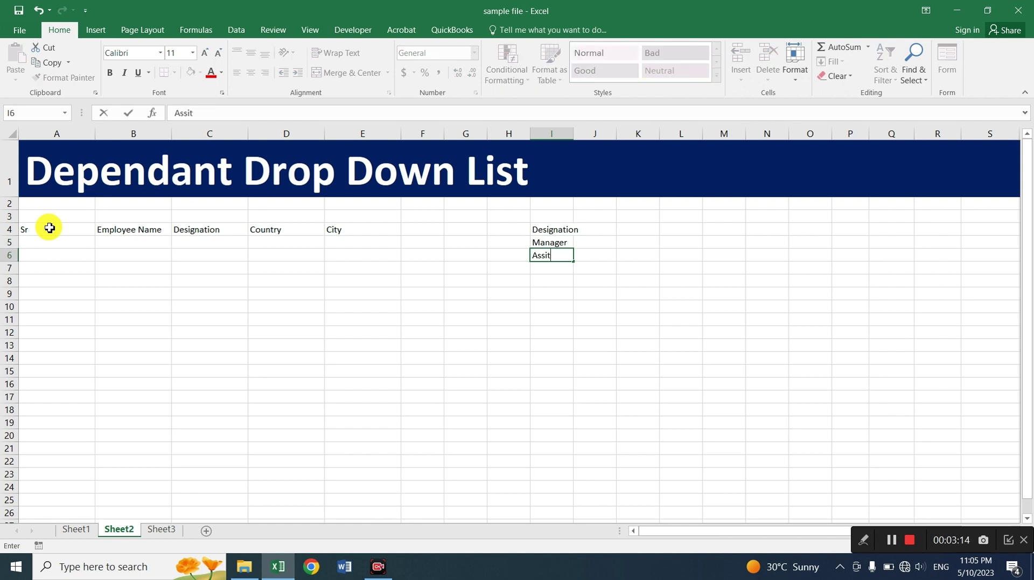
{"action": "key", "text": "BackSpace"}
{"action": "type", "text": "t"}
{"action": "key", "text": "BackSpace"}
{"action": "key", "text": "BackSpace"}
{"action": "key", "text": "BackSpace"}
{"action": "key", "text": "BackSpace"}
{"action": "type", "text": "stant Manager"}
{"action": "key", "text": "Return"}
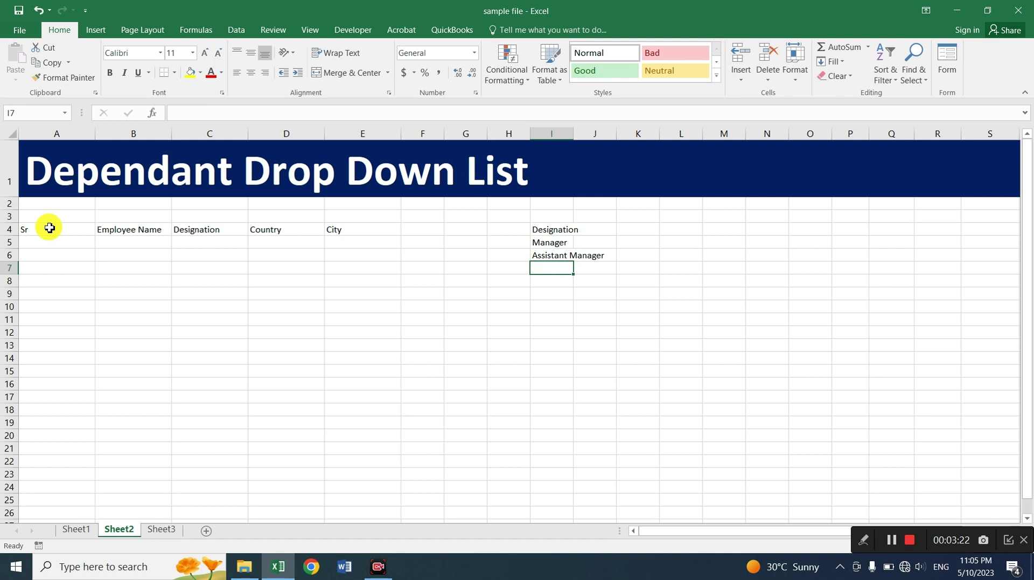
Add "Junior Assitant" in I7 and "Clerk" in I8 to the designation source list
{"action": "type", "text": "Junir M"}
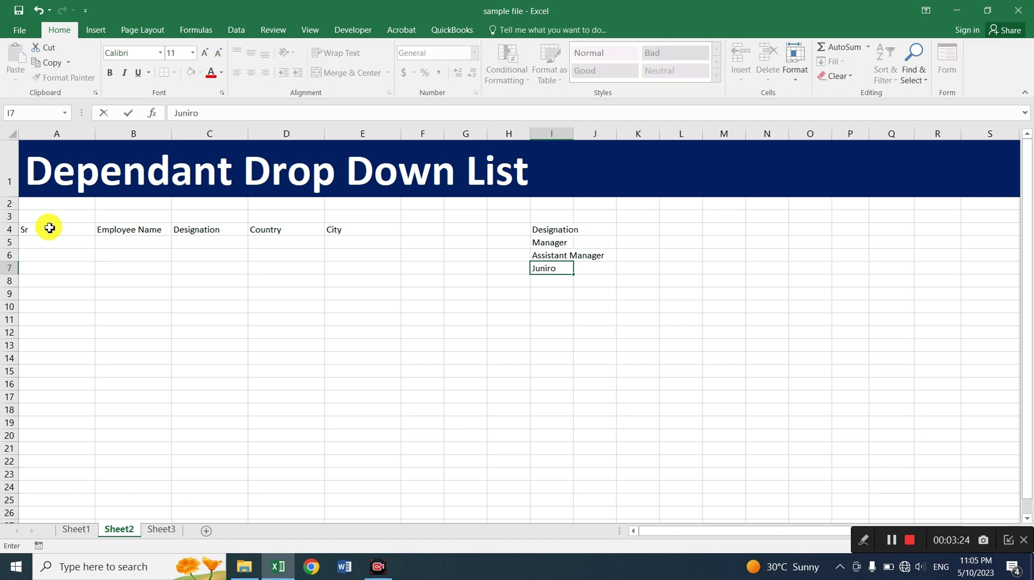
{"action": "key", "text": "BackSpace"}
{"action": "key", "text": "BackSpace"}
{"action": "key", "text": "BackSpace"}
{"action": "type", "text": "ot"}
{"action": "key", "text": "BackSpace"}
{"action": "key", "text": "BackSpace"}
{"action": "type", "text": "r Assitant"}
{"action": "key", "text": "Return"}
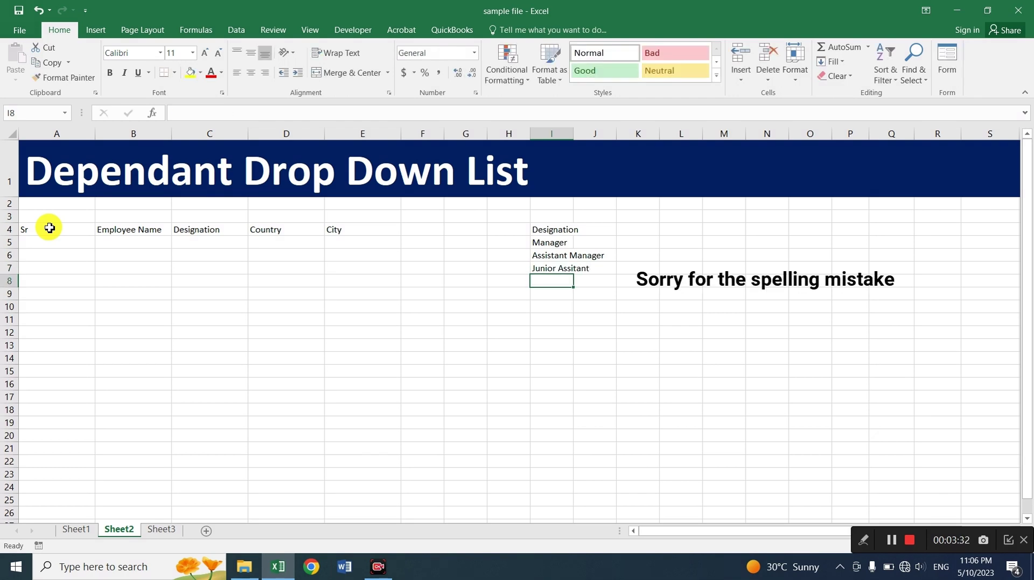
{"action": "type", "text": "Clerk"}
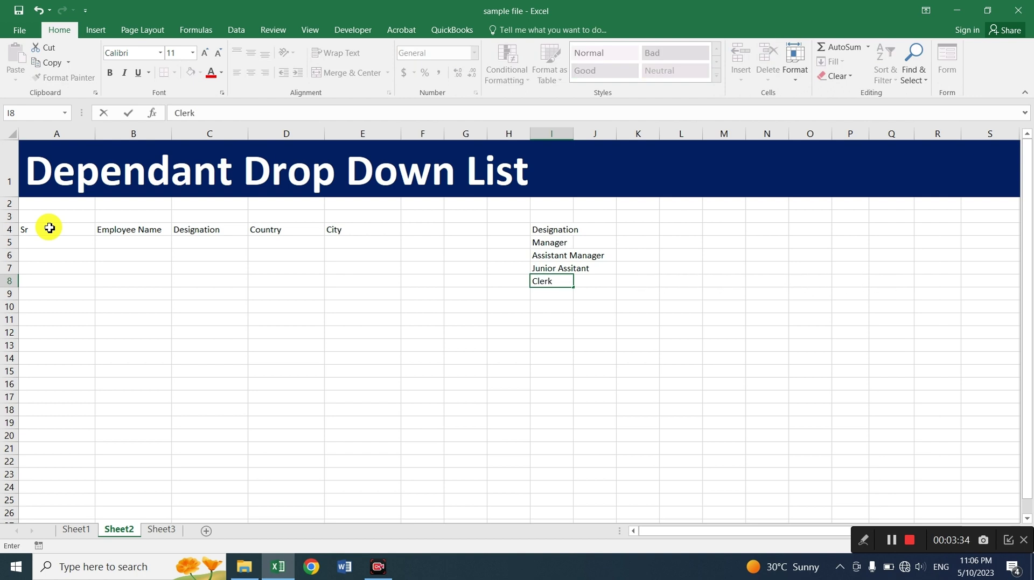
{"action": "key", "text": "Return"}
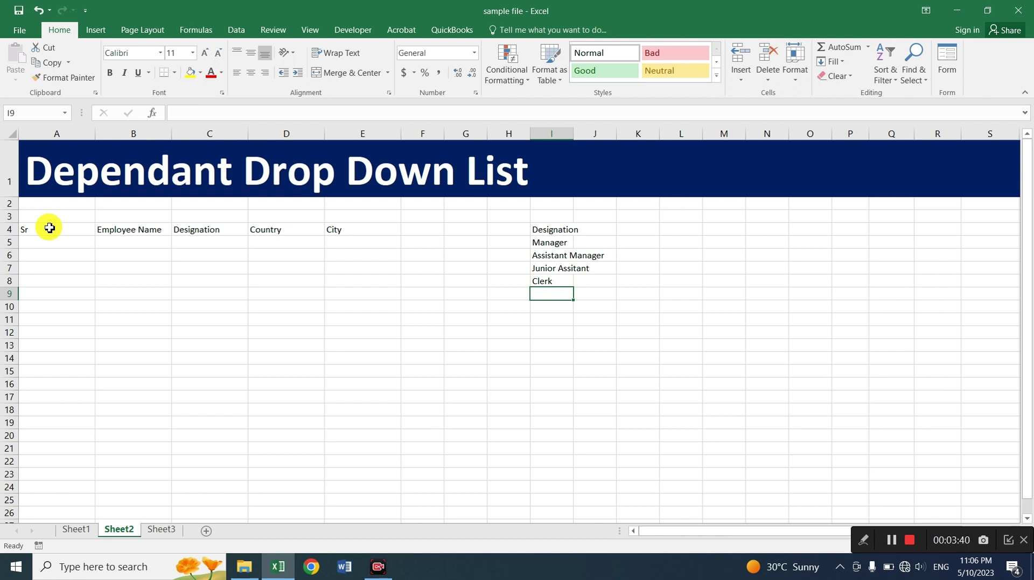
Start the serial numbers with 1 in A5 and the formula =A5+1 in A6
{"action": "key", "text": "Up"}
{"action": "key", "text": "Up"}
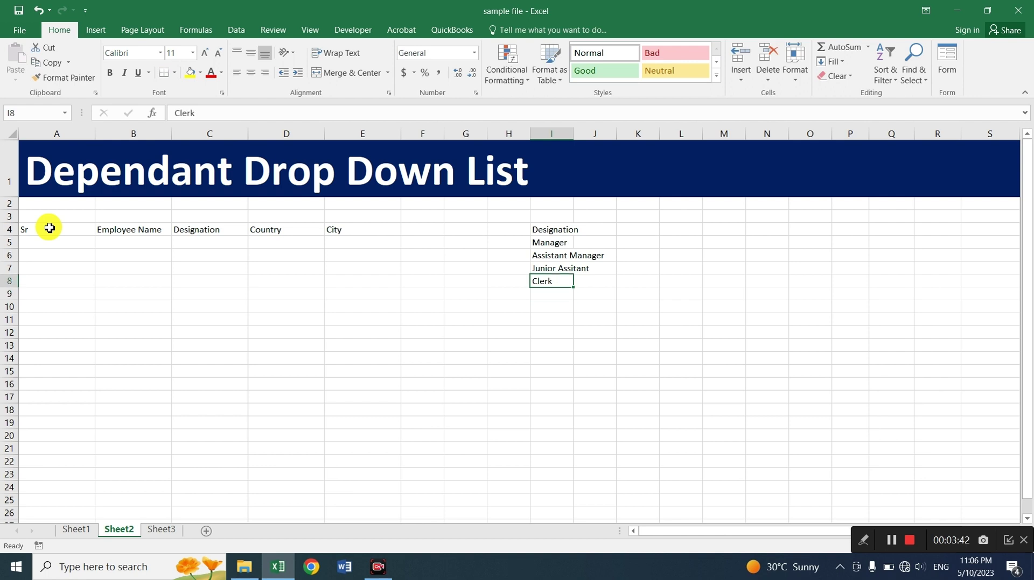
{"action": "key", "text": "Left"}
{"action": "key", "text": "Left"}
{"action": "key", "text": "Left"}
{"action": "key", "text": "Left"}
{"action": "key", "text": "Left"}
{"action": "key", "text": "Left"}
{"action": "key", "text": "Left"}
{"action": "key", "text": "Left"}
{"action": "key", "text": "Up"}
{"action": "key", "text": "Up"}
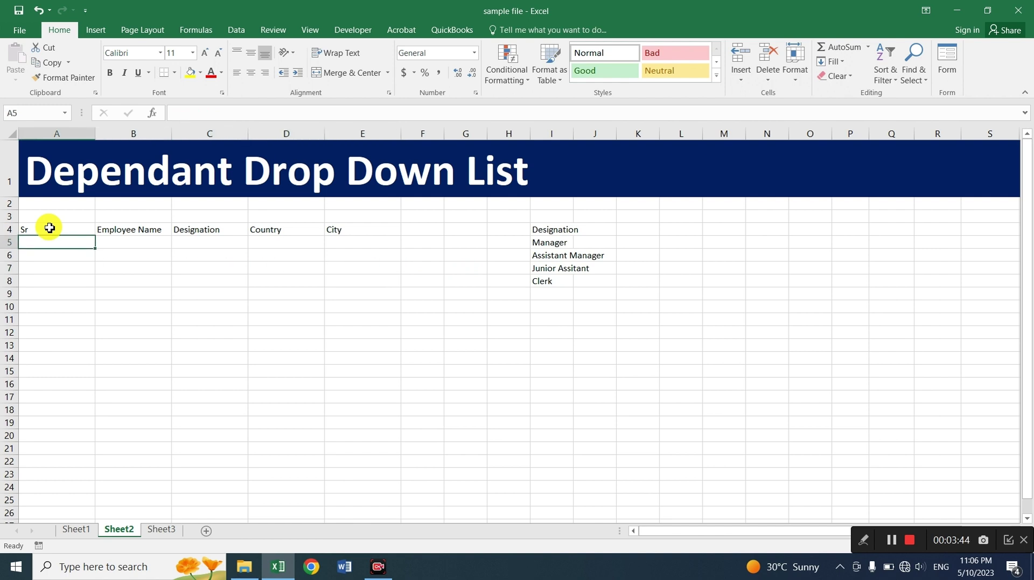
{"action": "type", "text": "1"}
{"action": "key", "text": "Return"}
{"action": "type", "text": "="}
{"action": "key", "text": "Up"}
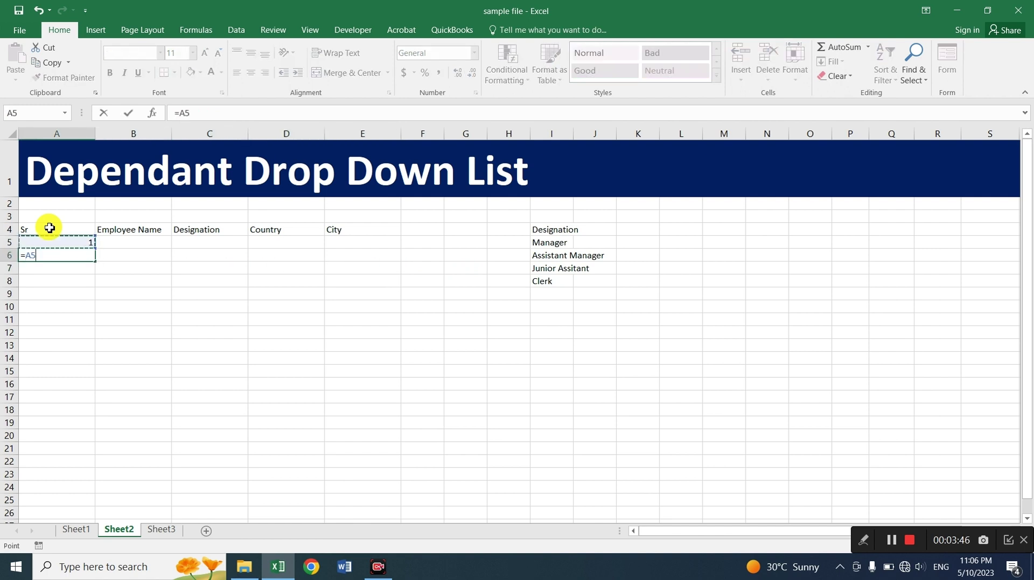
{"action": "type", "text": "+1"}
{"action": "key", "text": "Return"}
Fill the serial number formula from A6 down to A18
{"action": "key", "text": "Up"}
{"action": "key", "text": "shift+Down"}
{"action": "key", "text": "shift+Down"}
{"action": "key", "text": "shift+Down"}
{"action": "key", "text": "shift+Down"}
{"action": "key", "text": "shift+Down"}
{"action": "key", "text": "shift+Down"}
{"action": "key", "text": "shift+Down"}
{"action": "key", "text": "shift+Down"}
{"action": "key", "text": "shift+Down"}
{"action": "key", "text": "shift+Down"}
{"action": "key", "text": "shift+Down"}
{"action": "key", "text": "shift+Down"}
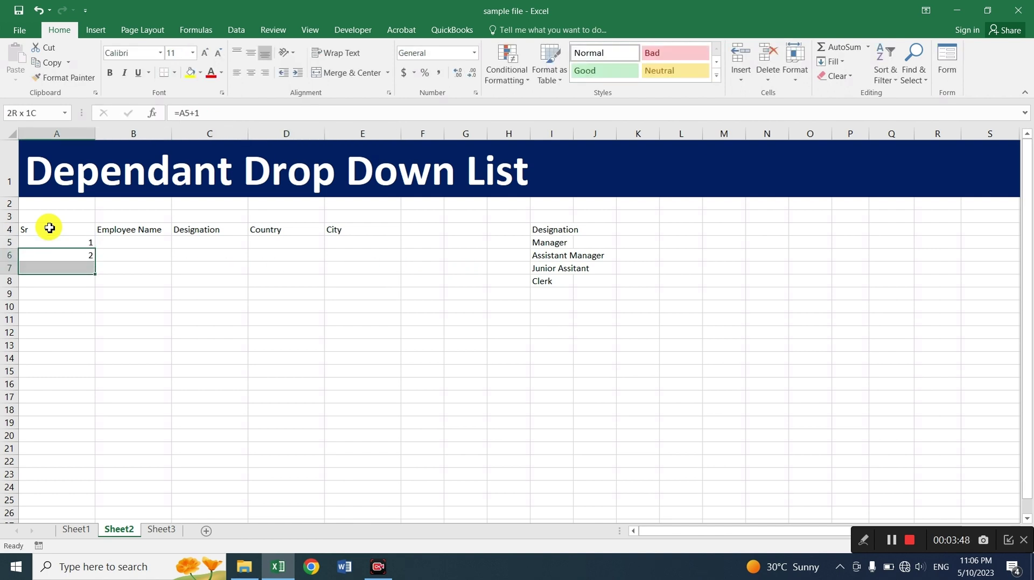
{"action": "key", "text": "ctrl+d"}
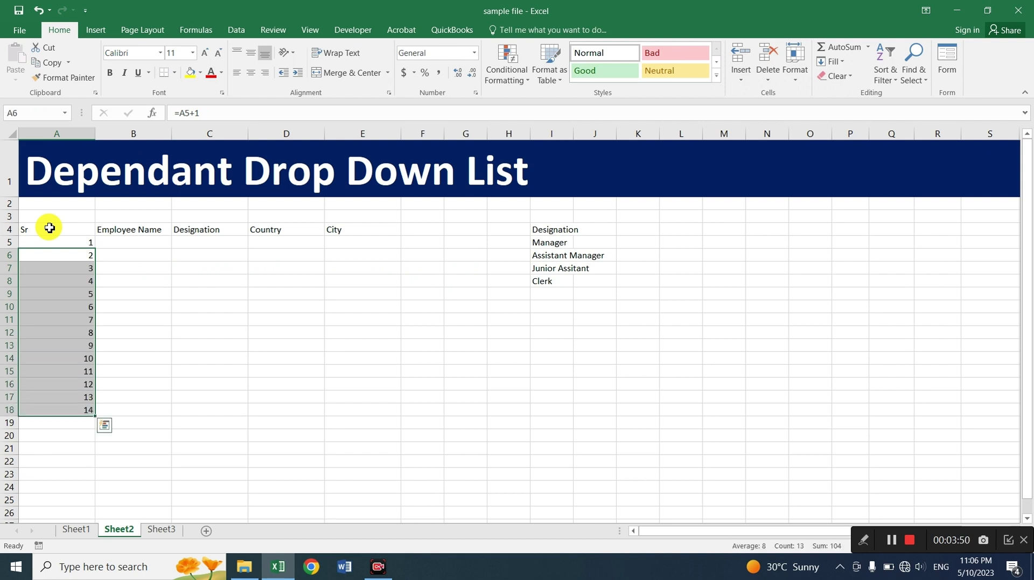
Delete the surplus serial numbers in A15:A18 so the series ends at 10
{"action": "key", "text": "Down"}
{"action": "key", "text": "Down"}
{"action": "key", "text": "Down"}
{"action": "key", "text": "Down"}
{"action": "key", "text": "Down"}
{"action": "key", "text": "Down"}
{"action": "key", "text": "Down"}
{"action": "key", "text": "Down"}
{"action": "key", "text": "Down"}
{"action": "key", "text": "shift+Down"}
{"action": "key", "text": "shift+Down"}
{"action": "key", "text": "shift+Down"}
{"action": "key", "text": "Delete"}
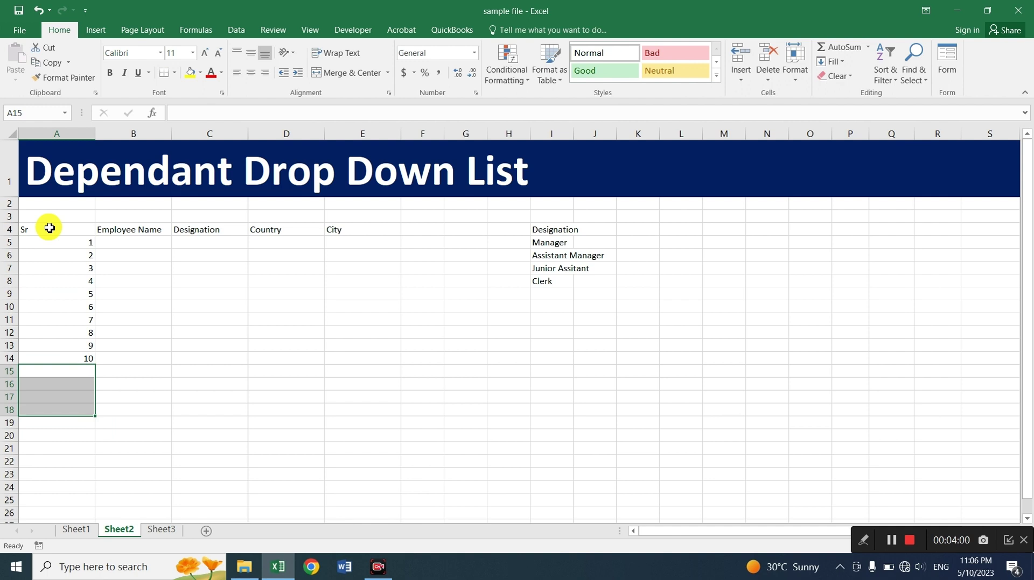
Start a data validation rule for the Designation cells C5:C14 that allows a List
{"action": "key", "text": "Up"}
{"action": "key", "text": "Up"}
{"action": "key", "text": "Right"}
{"action": "key", "text": "Up"}
{"action": "key", "text": "Up"}
{"action": "key", "text": "Up"}
{"action": "key", "text": "Up"}
{"action": "key", "text": "Up"}
{"action": "key", "text": "Up"}
{"action": "key", "text": "Up"}
{"action": "key", "text": "Right"}
{"action": "key", "text": "Up"}
{"action": "key", "text": "Up"}
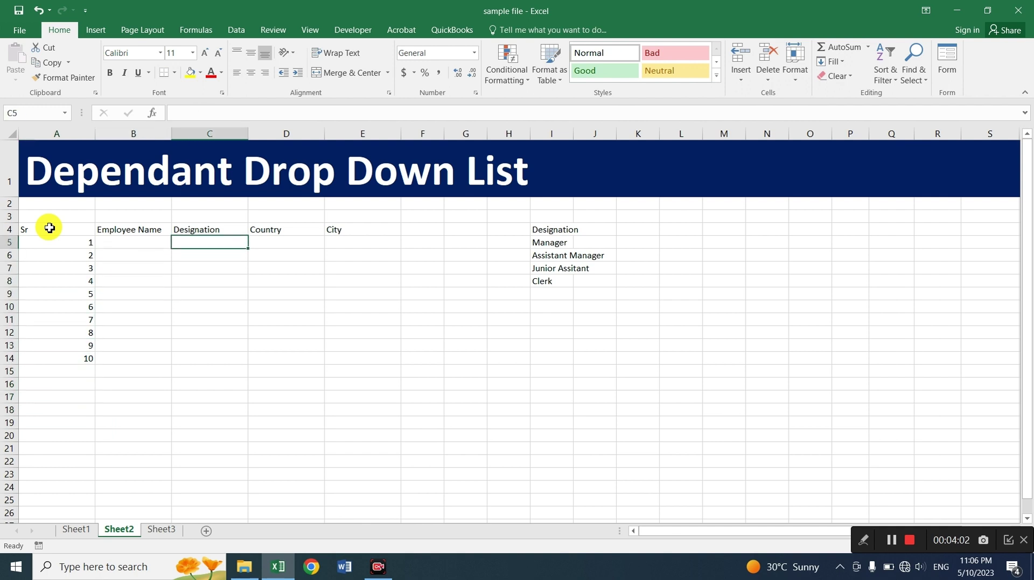
{"action": "key", "text": "shift+Down"}
{"action": "key", "text": "shift+Down"}
{"action": "key", "text": "shift+Down"}
{"action": "key", "text": "shift+Down"}
{"action": "key", "text": "shift+Down"}
{"action": "key", "text": "shift+Down"}
{"action": "key", "text": "shift+Down"}
{"action": "key", "text": "shift+Down"}
{"action": "key", "text": "shift+Down"}
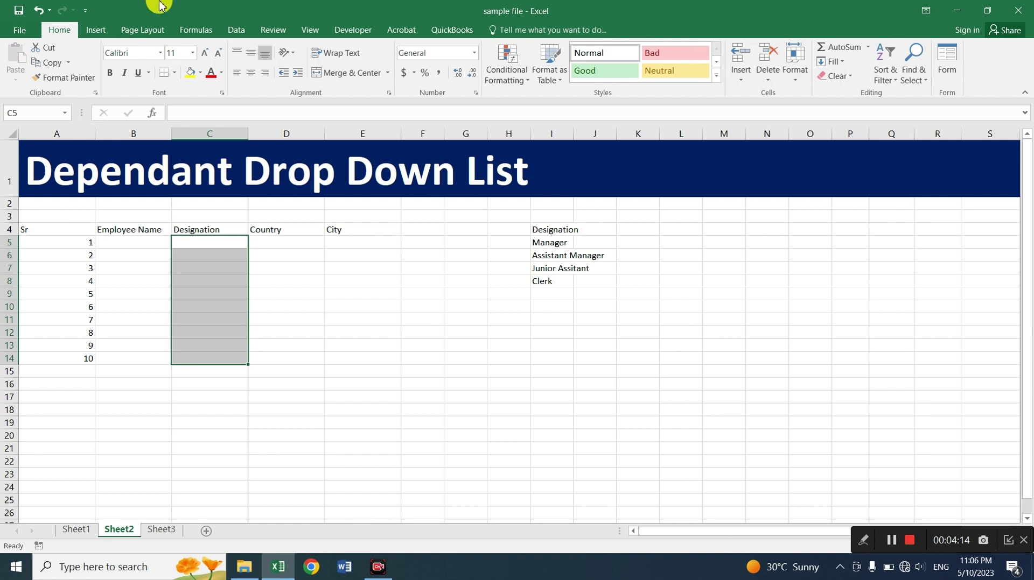
{"action": "left_click", "coordinate": [238, 31]}
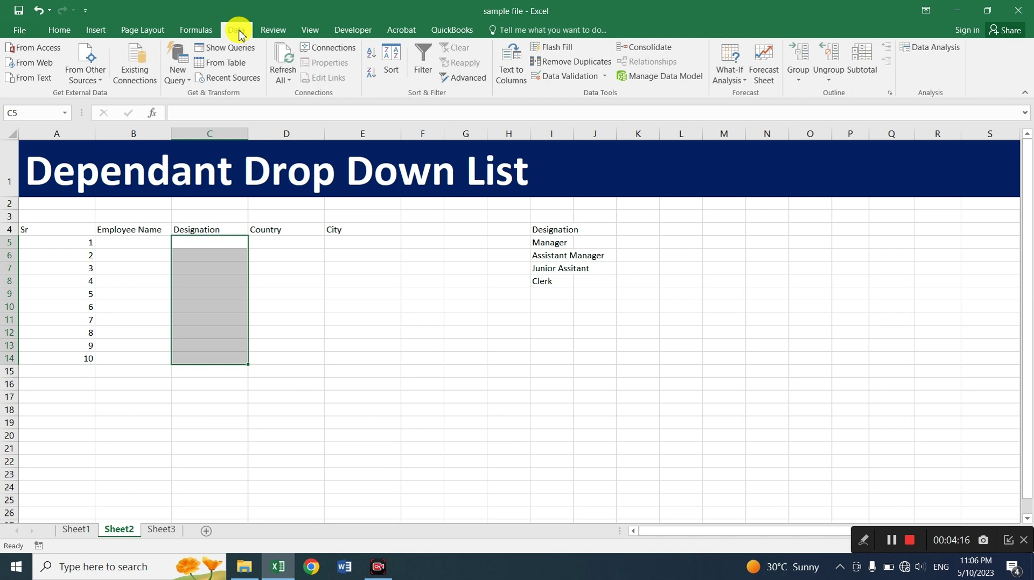
{"action": "left_click", "coordinate": [604, 76]}
{"action": "left_click", "coordinate": [587, 95]}
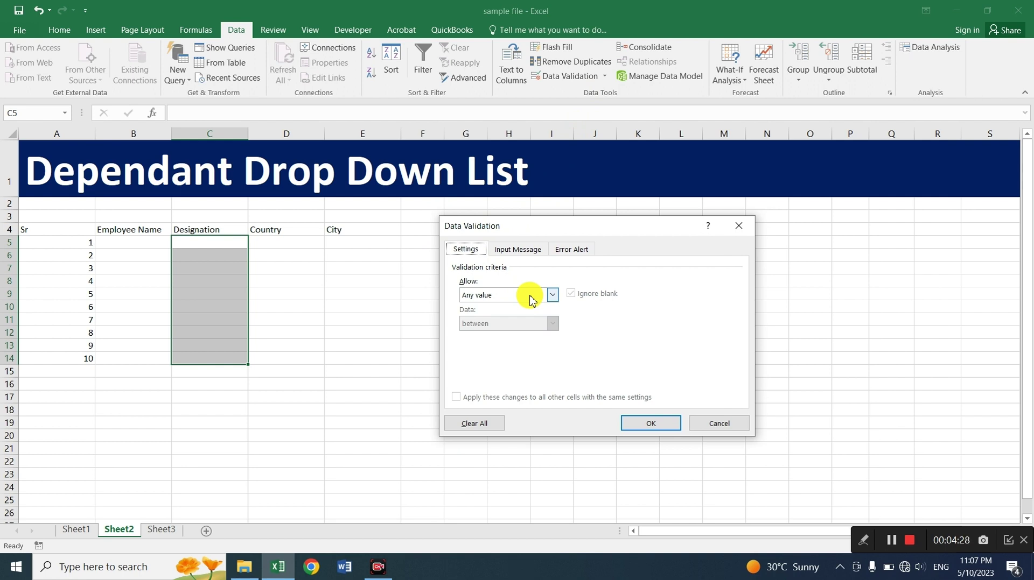
{"action": "left_click", "coordinate": [553, 296]}
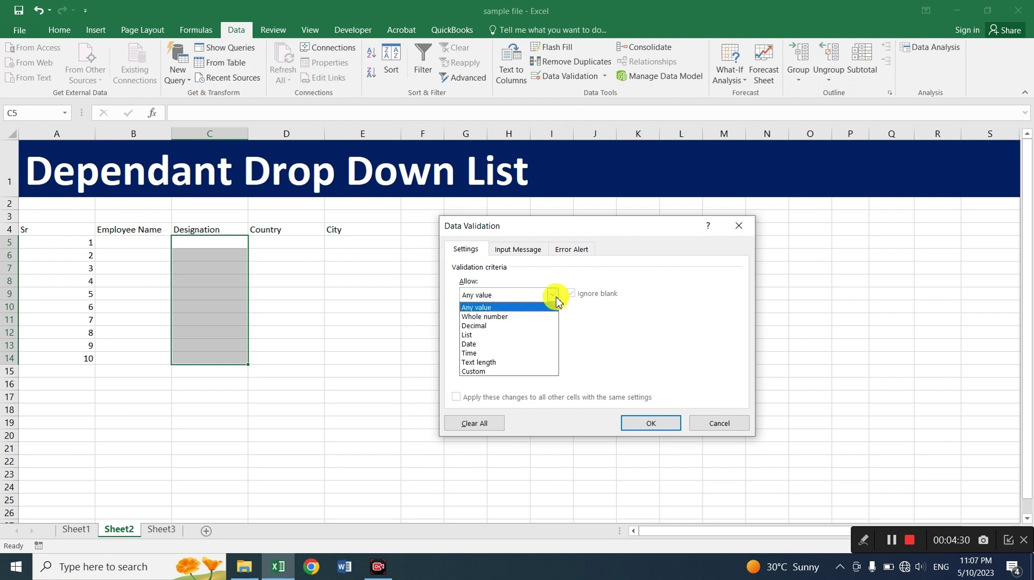
{"action": "left_click", "coordinate": [485, 335]}
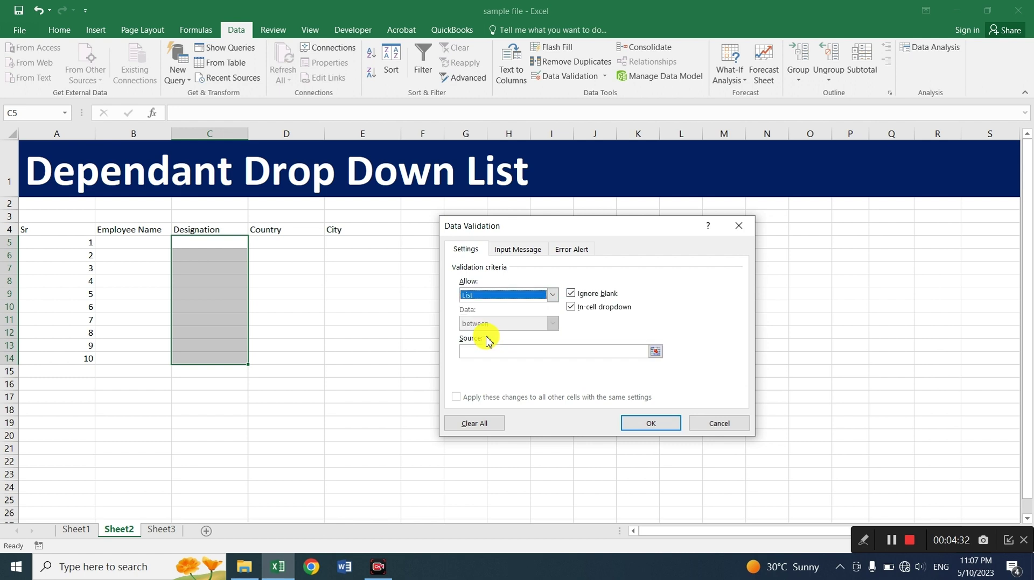
Set the designation list source to =$I$5:$I$8 and apply the validation
{"action": "left_click_drag", "start_coordinate": [593, 224], "coordinate": [799, 242]}
{"action": "left_click", "coordinate": [806, 371]}
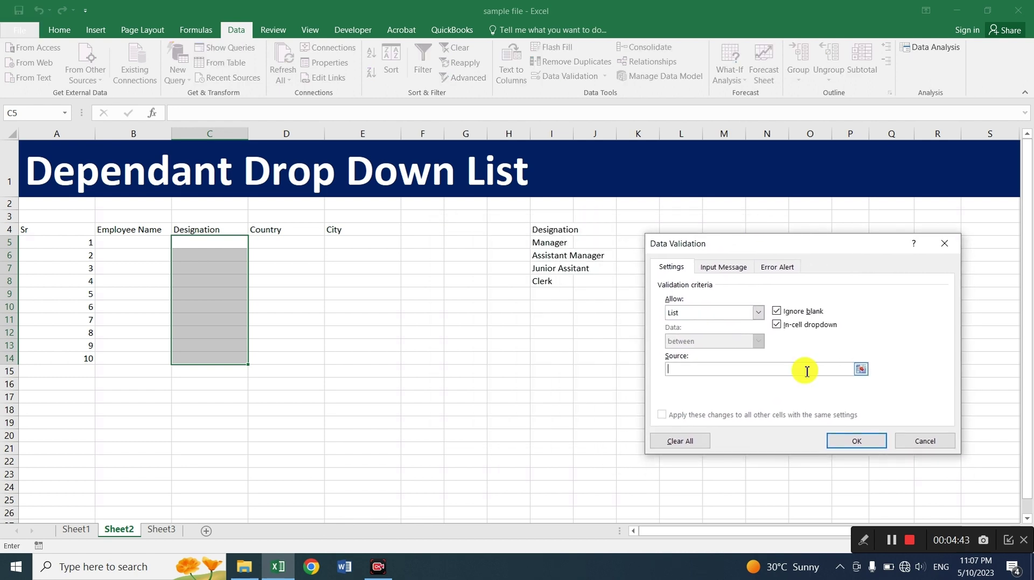
{"action": "left_click_drag", "start_coordinate": [544, 243], "coordinate": [546, 278]}
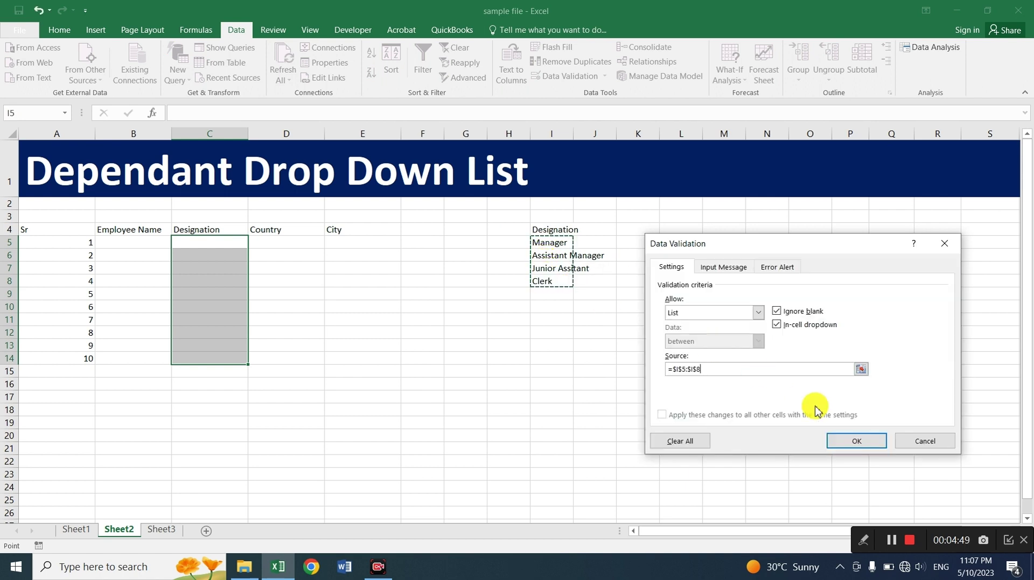
{"action": "left_click", "coordinate": [847, 441]}
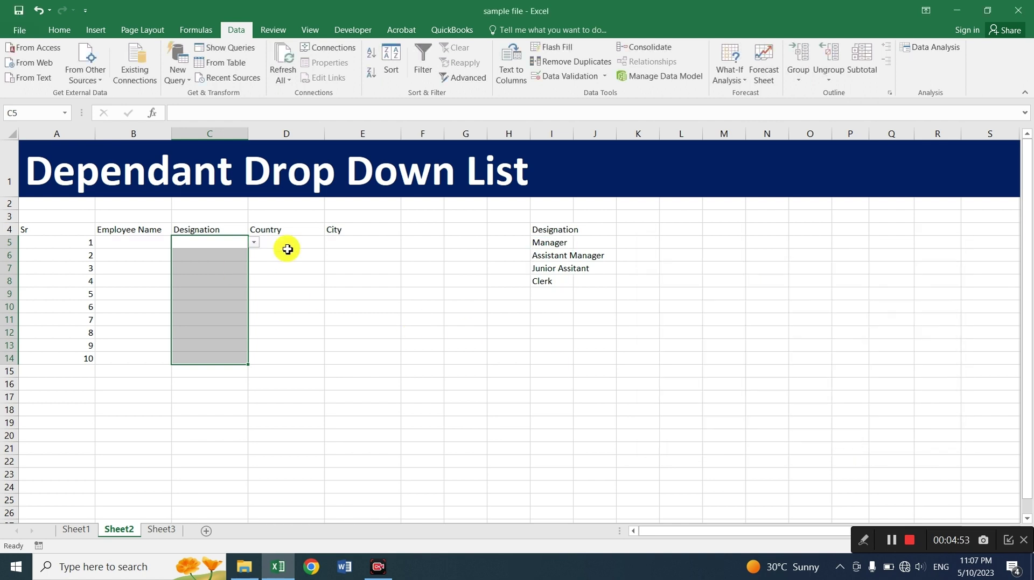
Check the designation options offered in C5 and test the validation by trying to enter "abc" there
{"action": "left_click", "coordinate": [255, 243]}
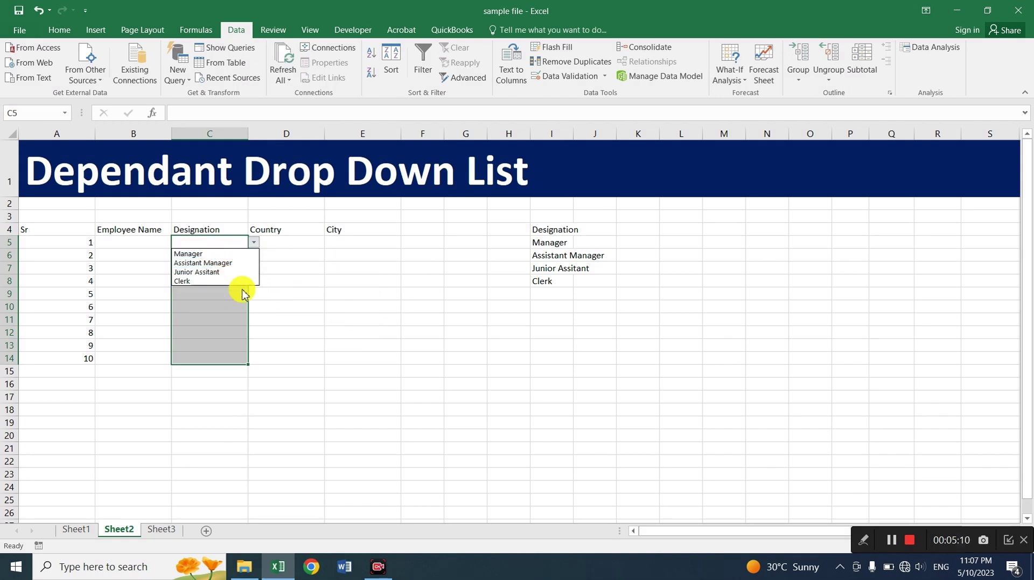
{"action": "key", "text": "Escape"}
{"action": "left_click", "coordinate": [220, 248]}
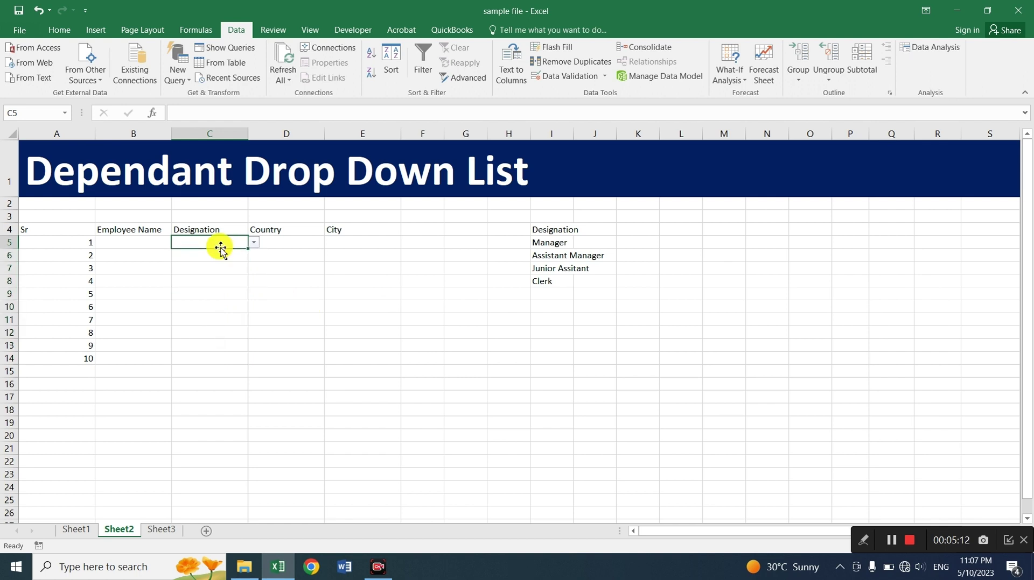
{"action": "type", "text": "abc"}
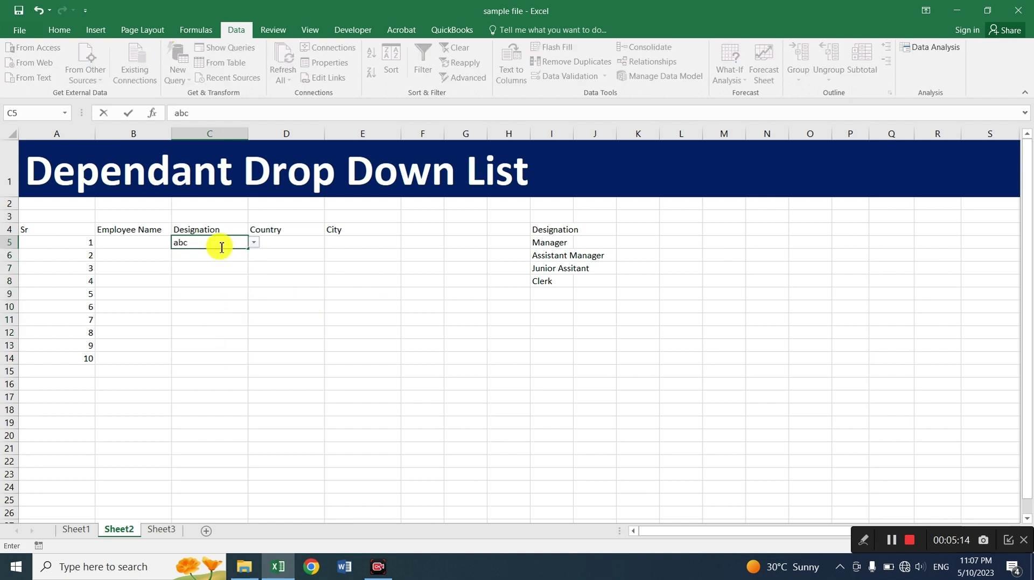
{"action": "key", "text": "Return"}
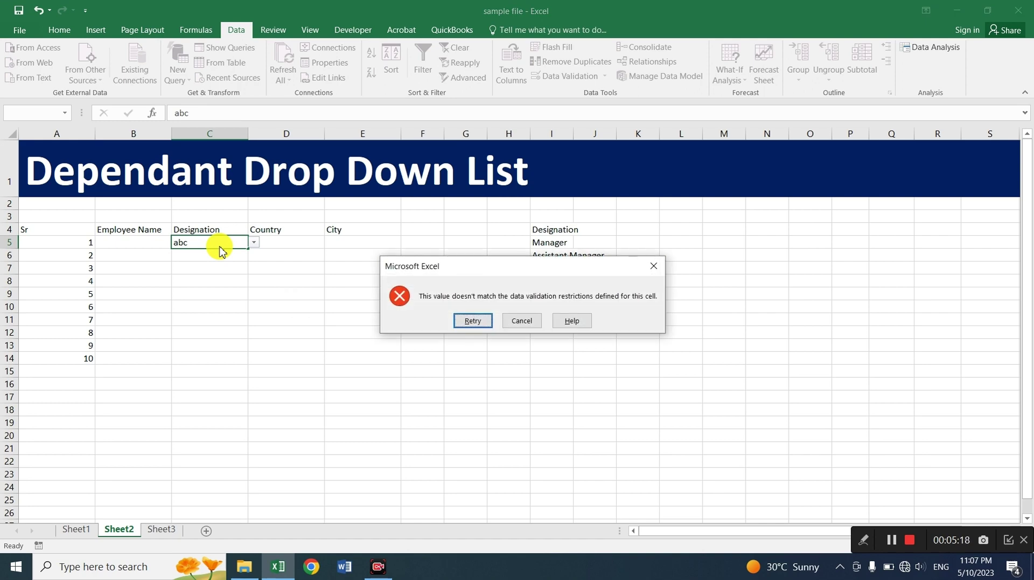
{"action": "key", "text": "Tab"}
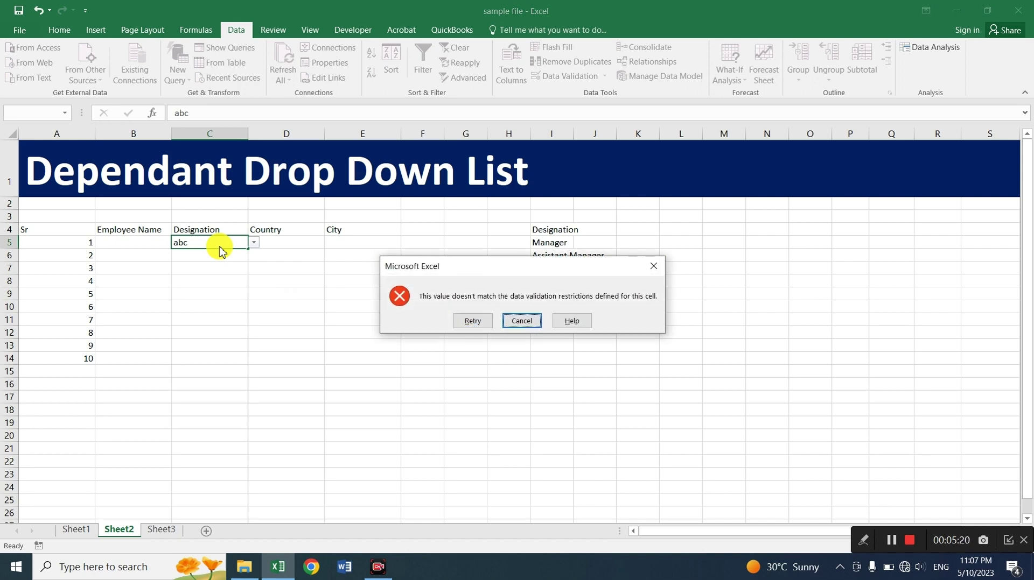
{"action": "key", "text": "Return"}
Enter the country headings Pakistan, India, Canada and USA across K4:N4
{"action": "left_click", "coordinate": [643, 233]}
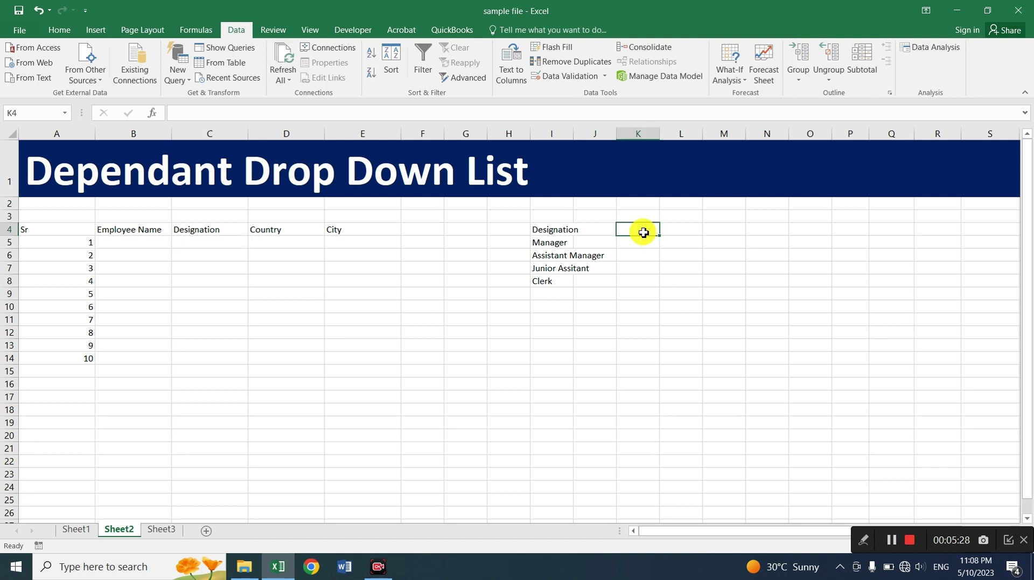
{"action": "type", "text": "India"}
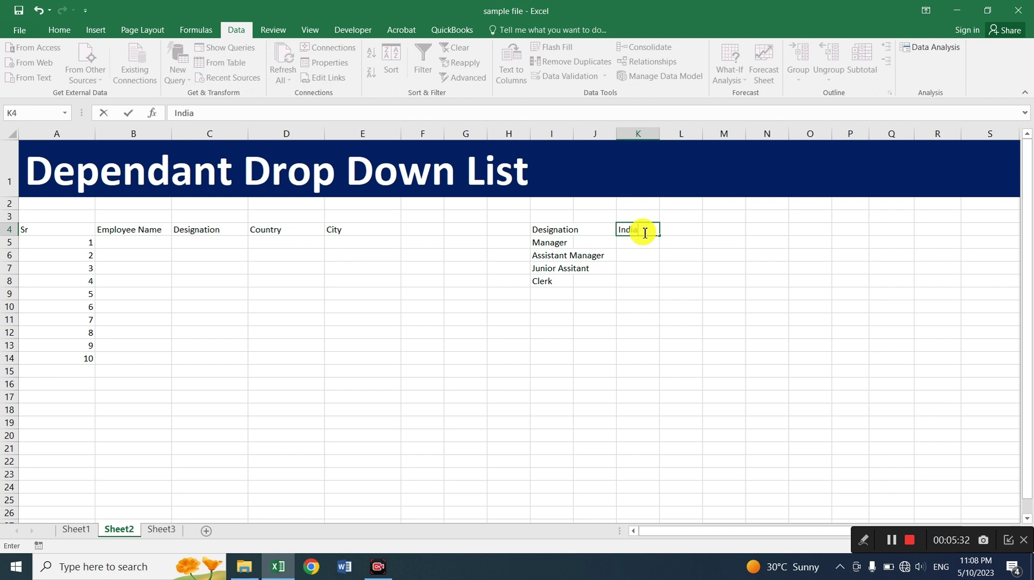
{"action": "key", "text": "ctrl+Return"}
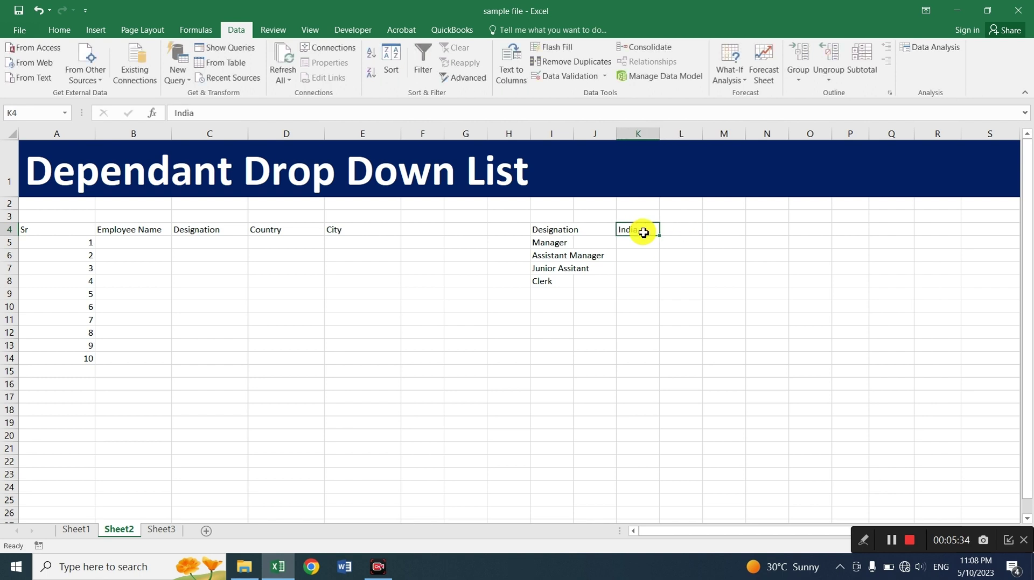
{"action": "type", "text": "Pakistan"}
{"action": "key", "text": "Tab"}
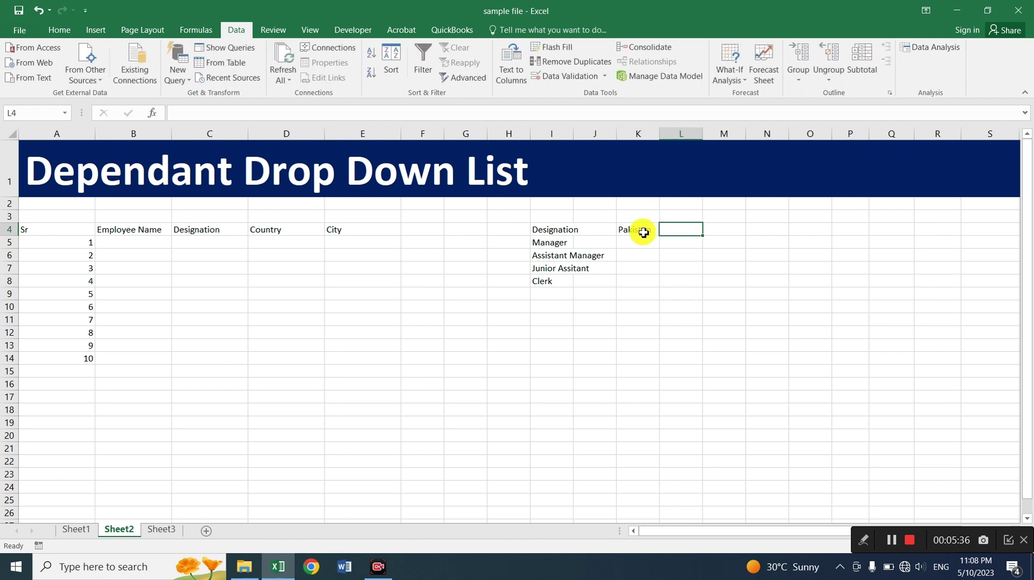
{"action": "type", "text": "India"}
{"action": "key", "text": "Tab"}
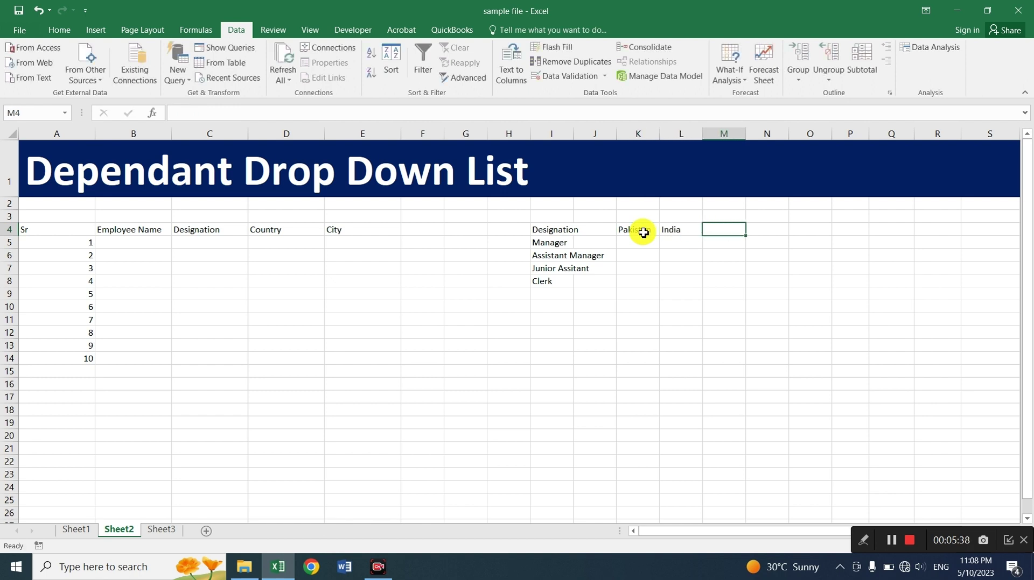
{"action": "type", "text": "Canada"}
{"action": "key", "text": "Tab"}
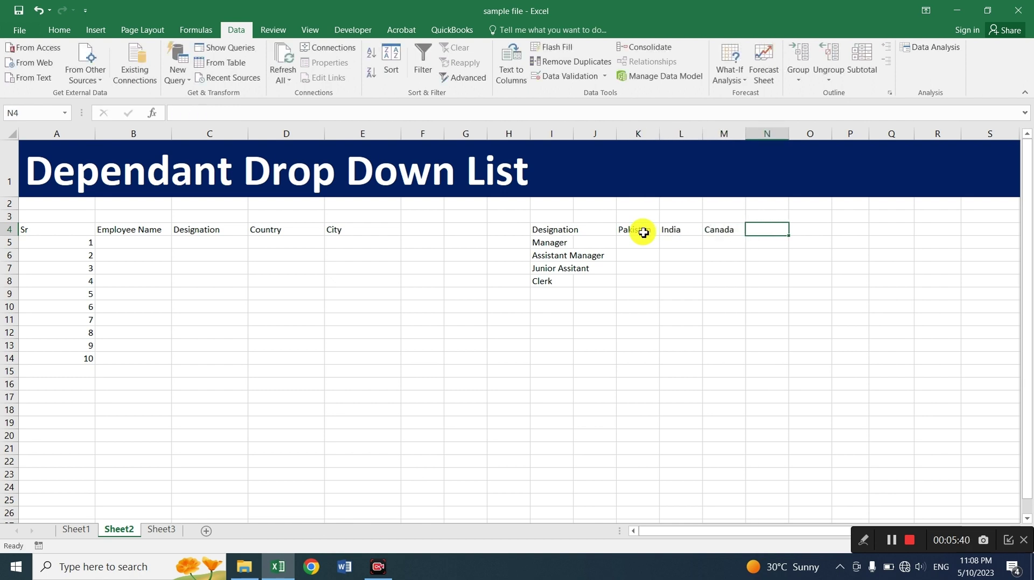
{"action": "type", "text": "USA"}
{"action": "key", "text": "Left"}
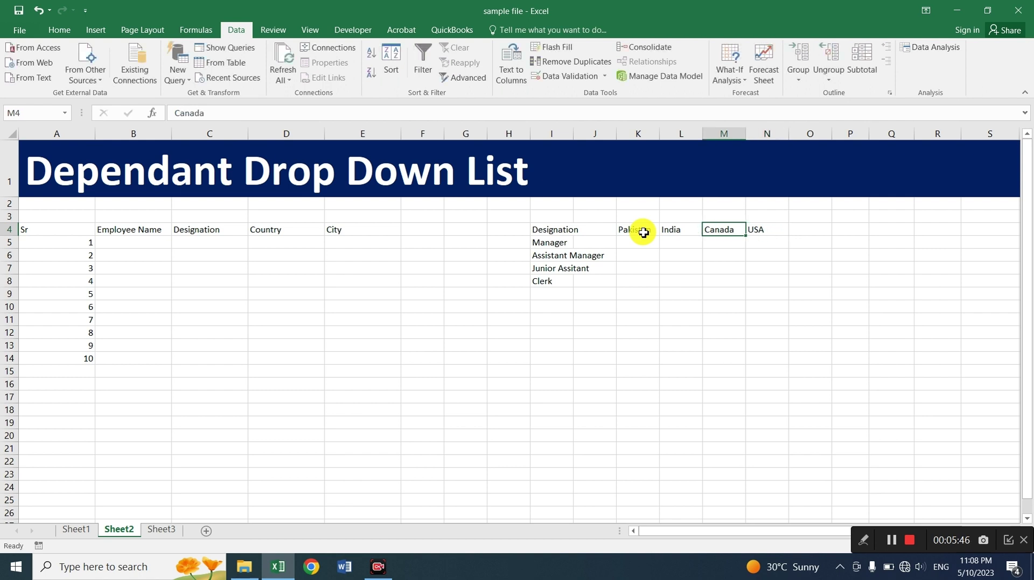
Start a data validation rule for the Country cells D5:D14 that allows a List
{"action": "key", "text": "Left"}
{"action": "key", "text": "Left"}
{"action": "key", "text": "Left"}
{"action": "key", "text": "Left"}
{"action": "key", "text": "Left"}
{"action": "key", "text": "Left"}
{"action": "key", "text": "Left"}
{"action": "key", "text": "Left"}
{"action": "key", "text": "Left"}
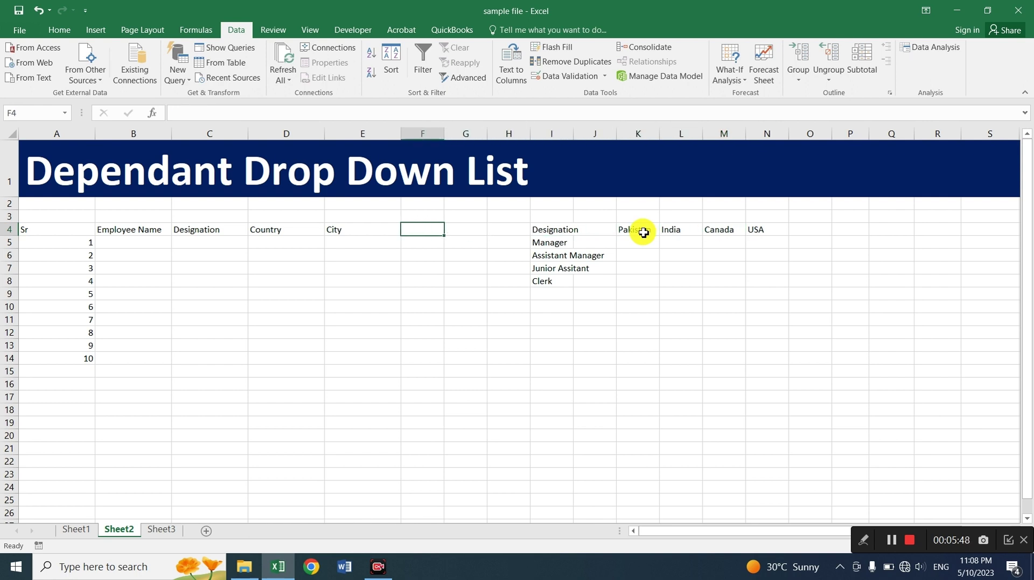
{"action": "key", "text": "shift+Down"}
{"action": "key", "text": "shift+Down"}
{"action": "key", "text": "shift+Down"}
{"action": "key", "text": "shift+Down"}
{"action": "key", "text": "shift+Down"}
{"action": "key", "text": "shift+Down"}
{"action": "key", "text": "shift+Down"}
{"action": "key", "text": "shift+Down"}
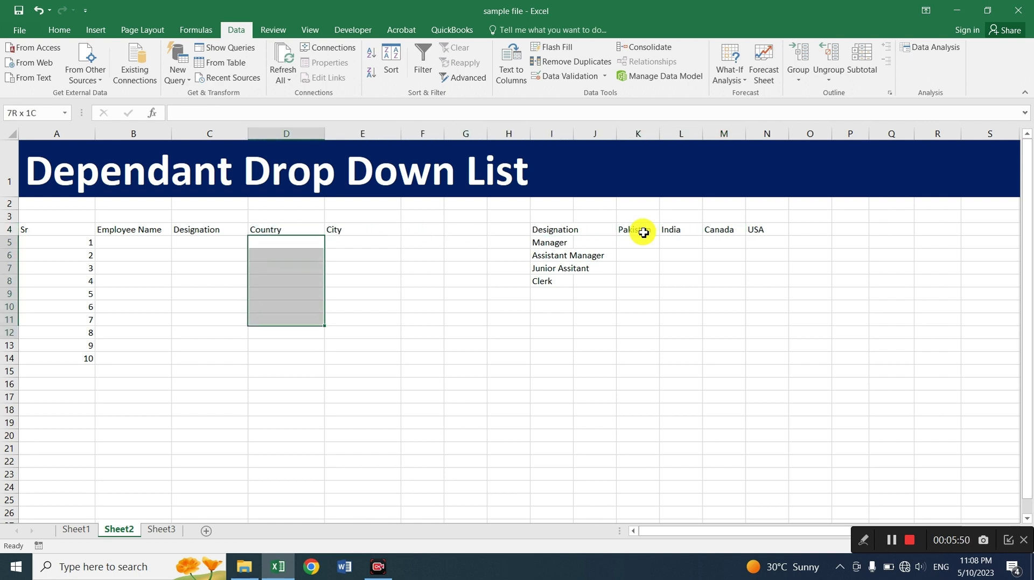
{"action": "key", "text": "shift+Down"}
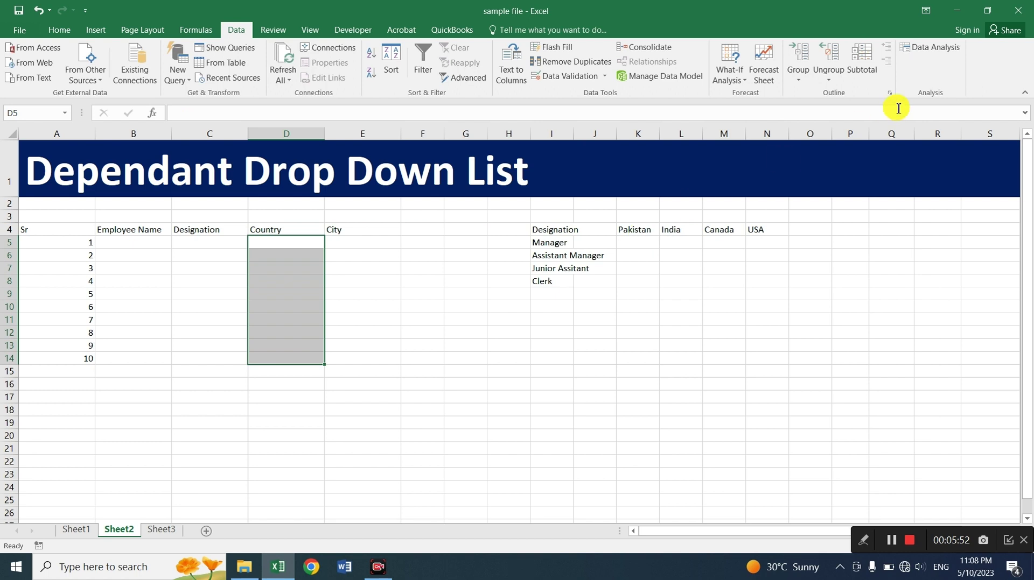
{"action": "left_click", "coordinate": [606, 78]}
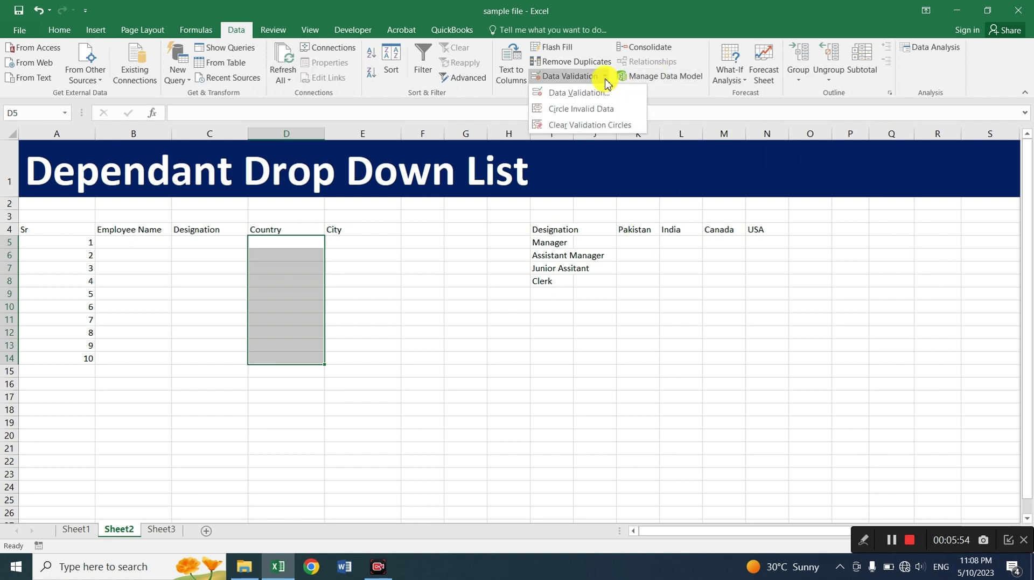
{"action": "left_click", "coordinate": [589, 93]}
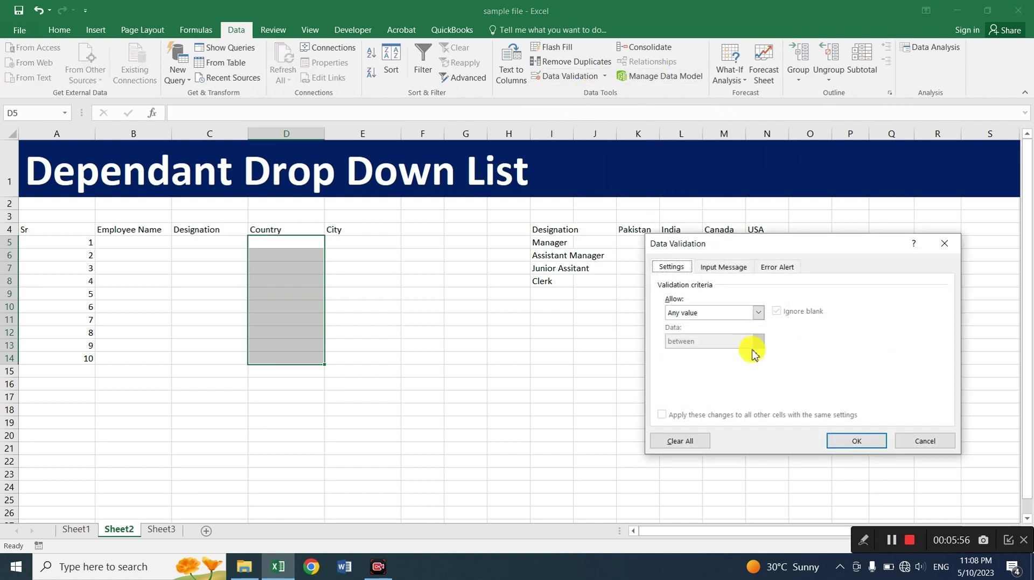
{"action": "left_click", "coordinate": [758, 313]}
{"action": "left_click", "coordinate": [690, 353]}
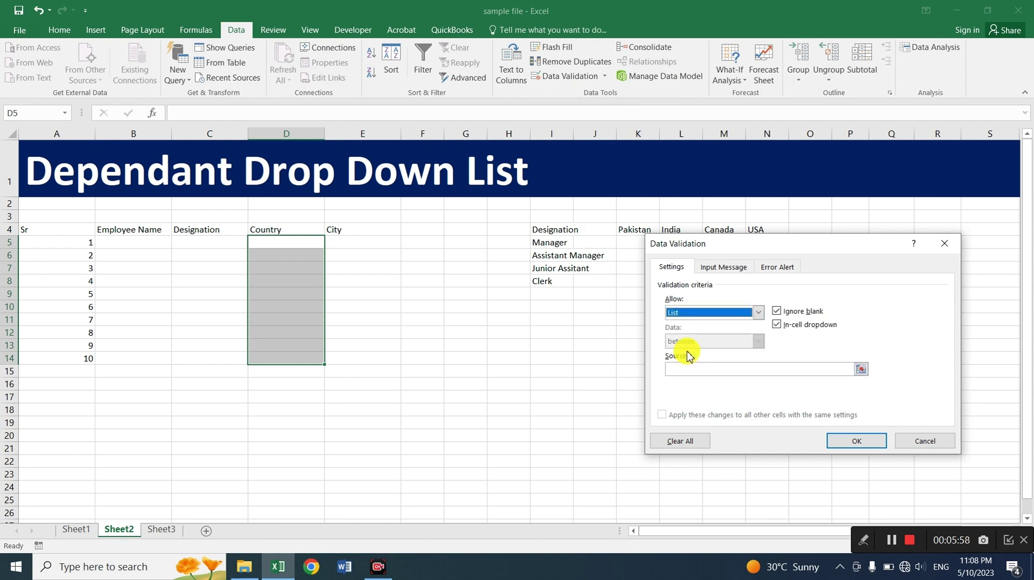
Set the country list source to =$K$4:$N$4 and apply the validation
{"action": "left_click", "coordinate": [745, 371]}
{"action": "left_click", "coordinate": [630, 229]}
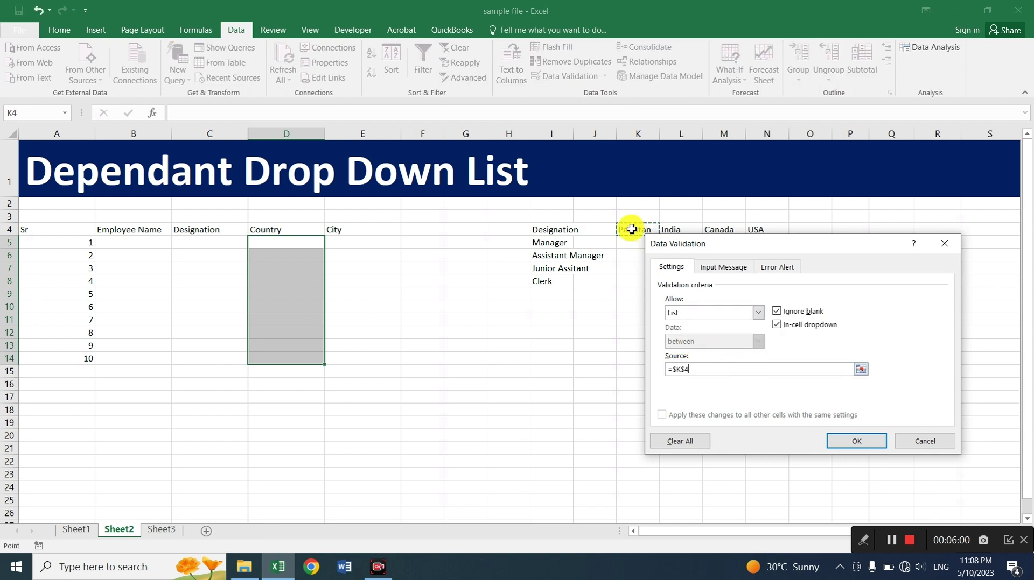
{"action": "key", "text": "shift+Right"}
{"action": "key", "text": "shift+Right"}
{"action": "key", "text": "shift+Right"}
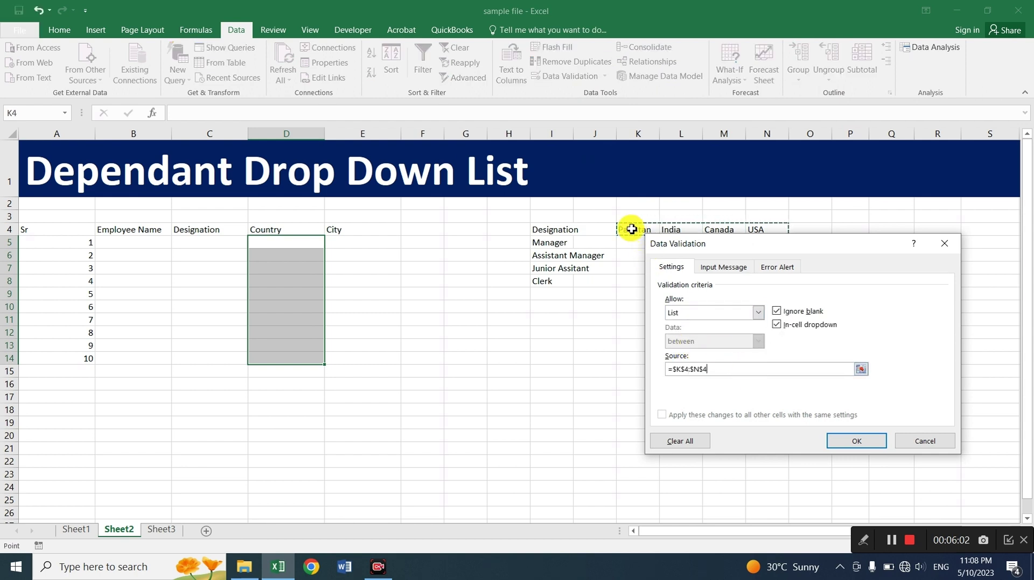
{"action": "key", "text": "Return"}
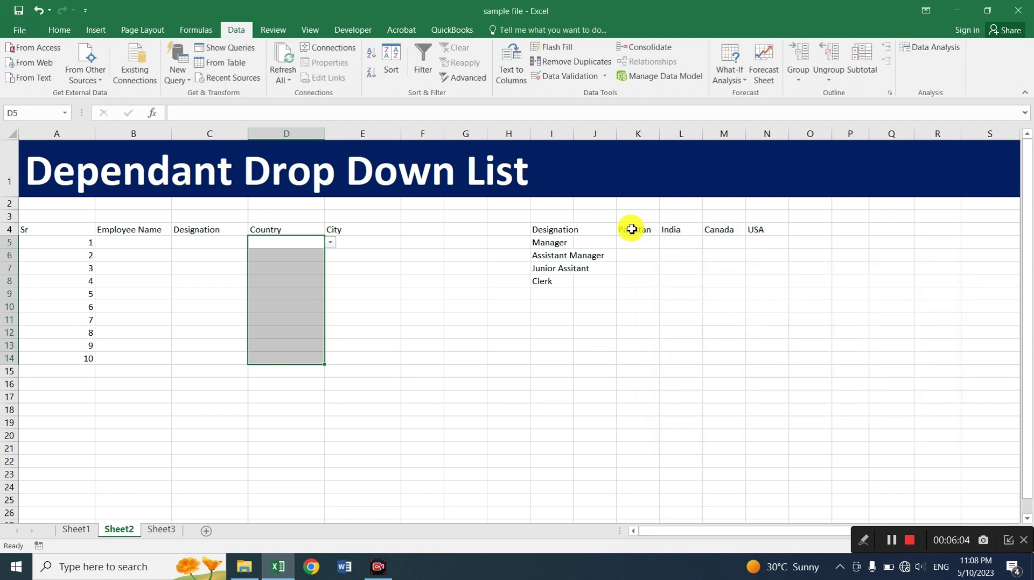
Check the options offered by the Country drop-down list in D5
{"action": "left_click", "coordinate": [330, 243]}
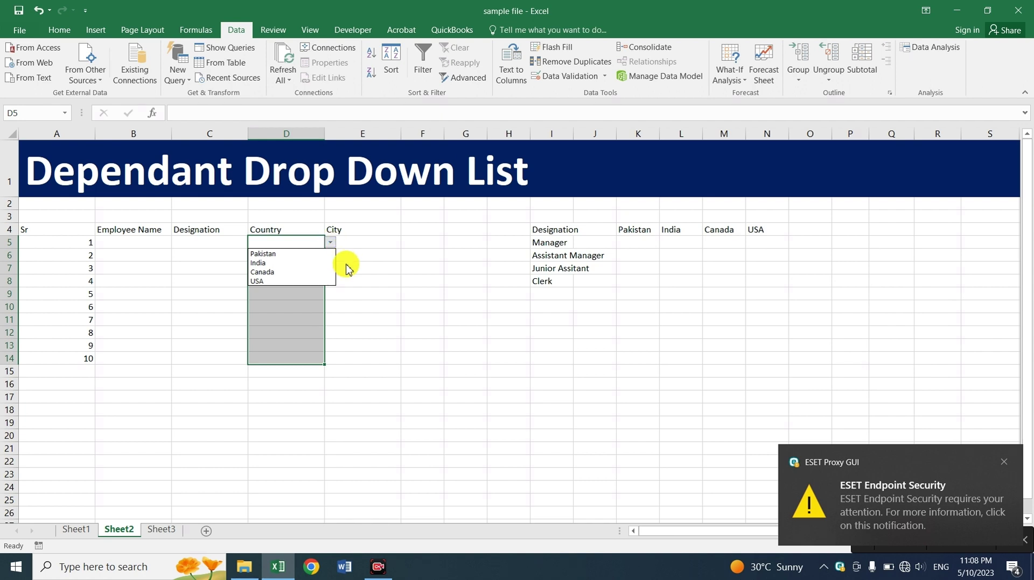
{"action": "left_click", "coordinate": [361, 247]}
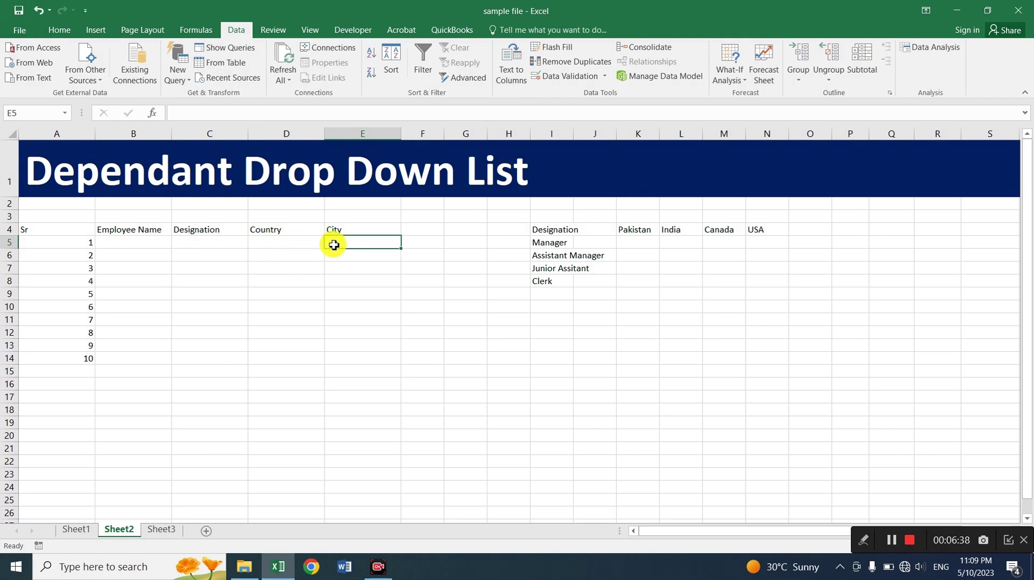
{"action": "left_click", "coordinate": [277, 274]}
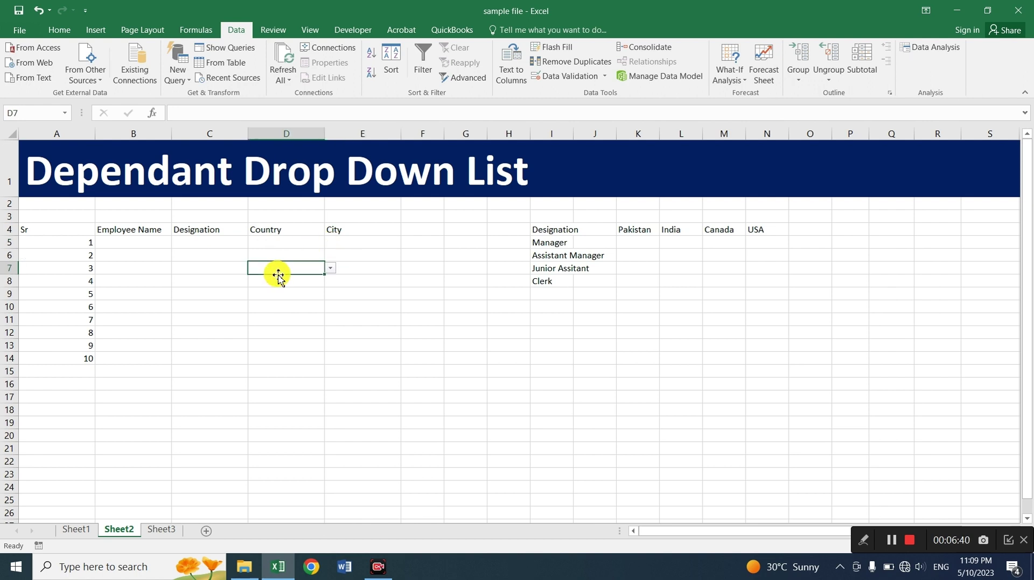
Enter India in D17 and Multan in E17 as a mismatched country and city example, and clear both cells
{"action": "left_click", "coordinate": [282, 397]}
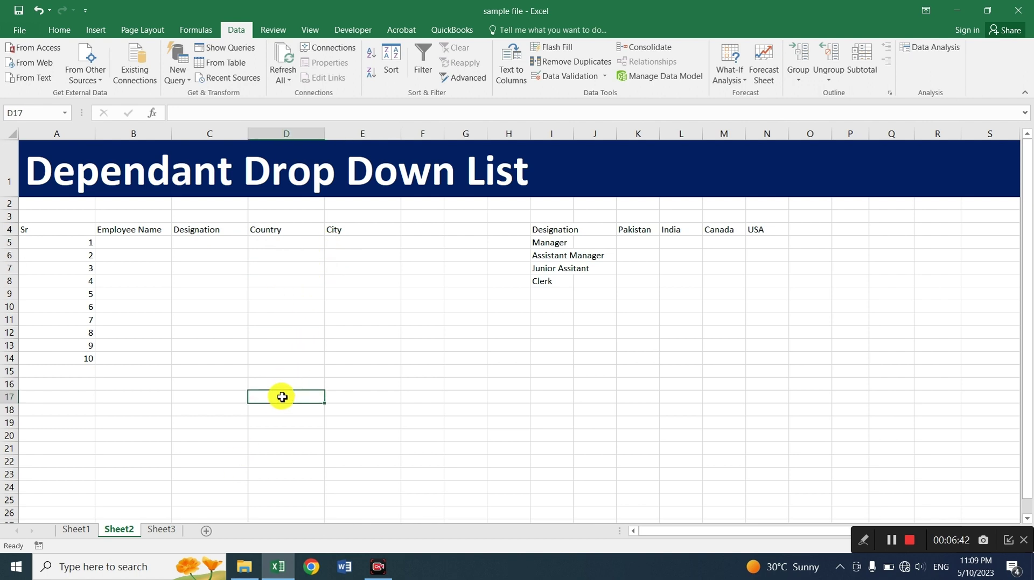
{"action": "type", "text": "In"}
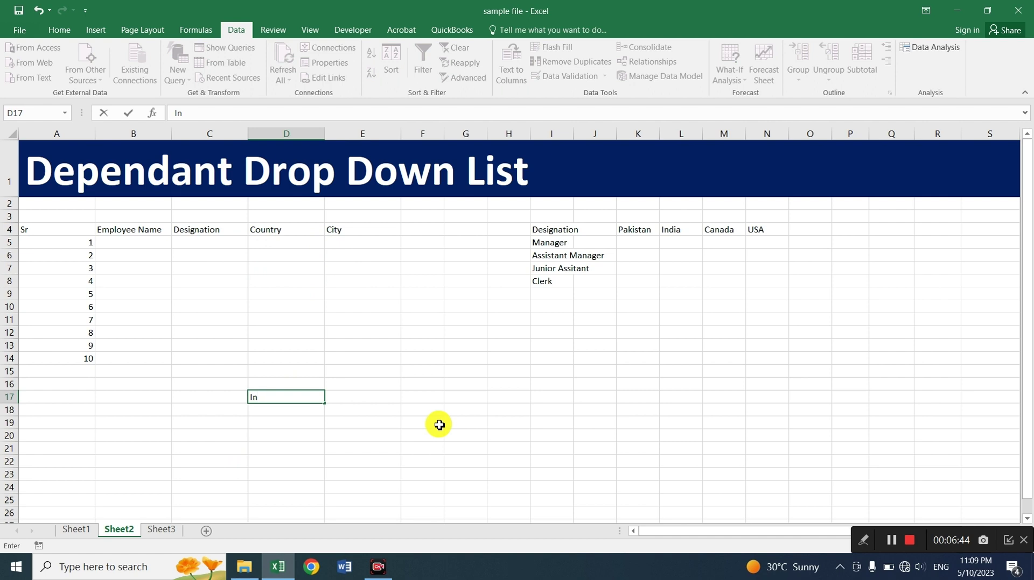
{"action": "type", "text": "dia"}
{"action": "key", "text": "Tab"}
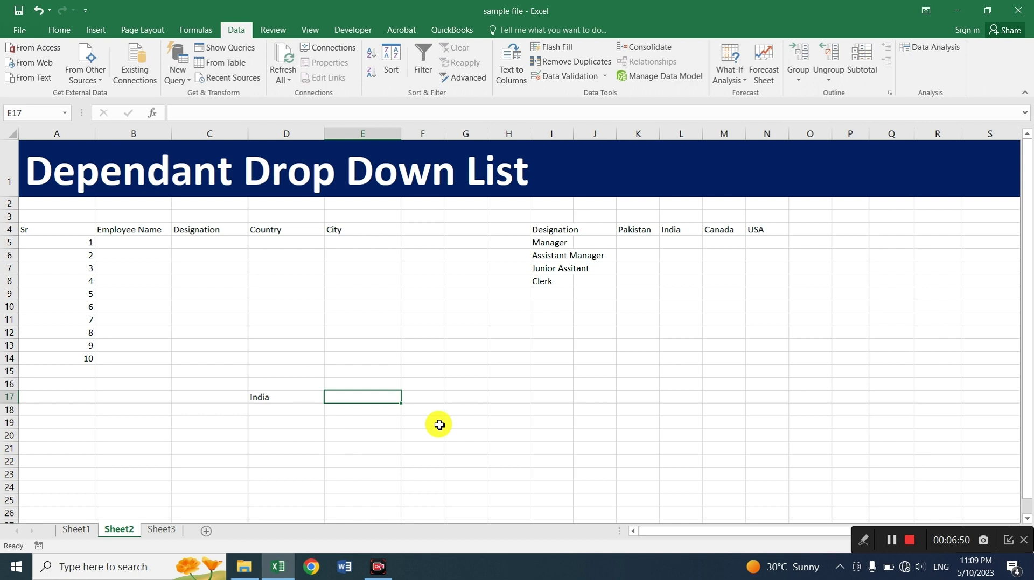
{"action": "type", "text": "Multan"}
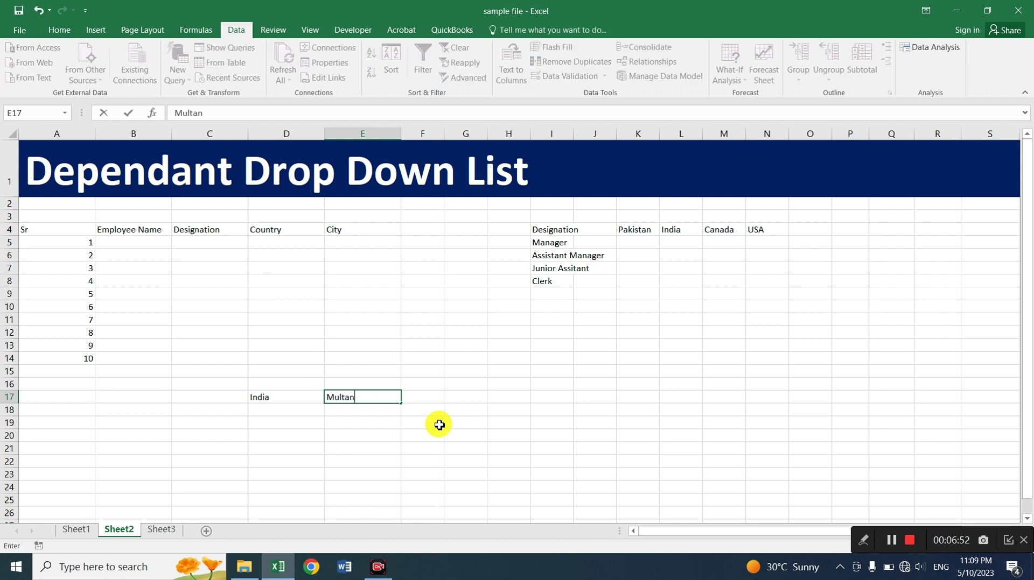
{"action": "key", "text": "Return"}
{"action": "key", "text": "Up"}
{"action": "key", "text": "Left"}
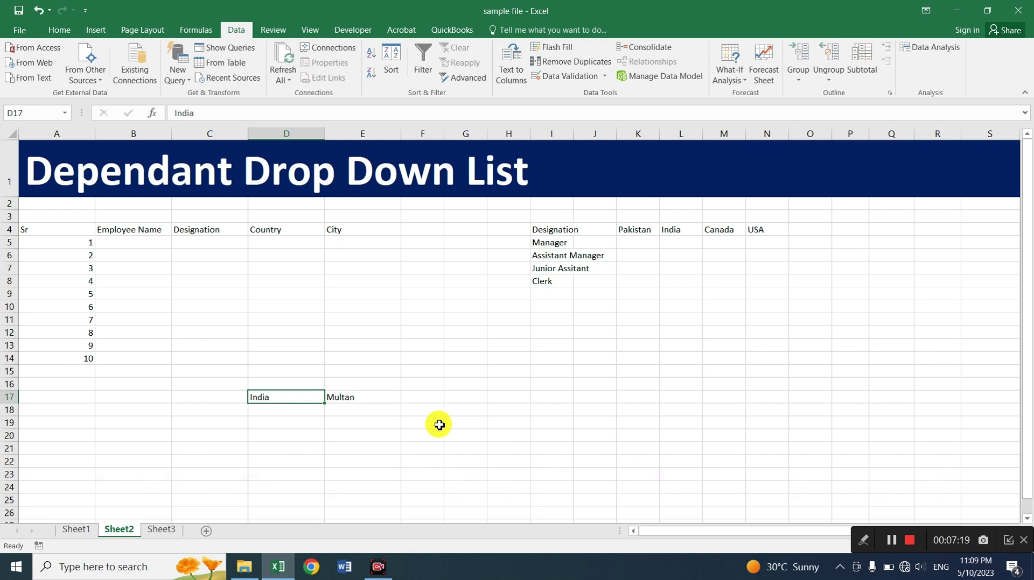
{"action": "key", "text": "shift+Right"}
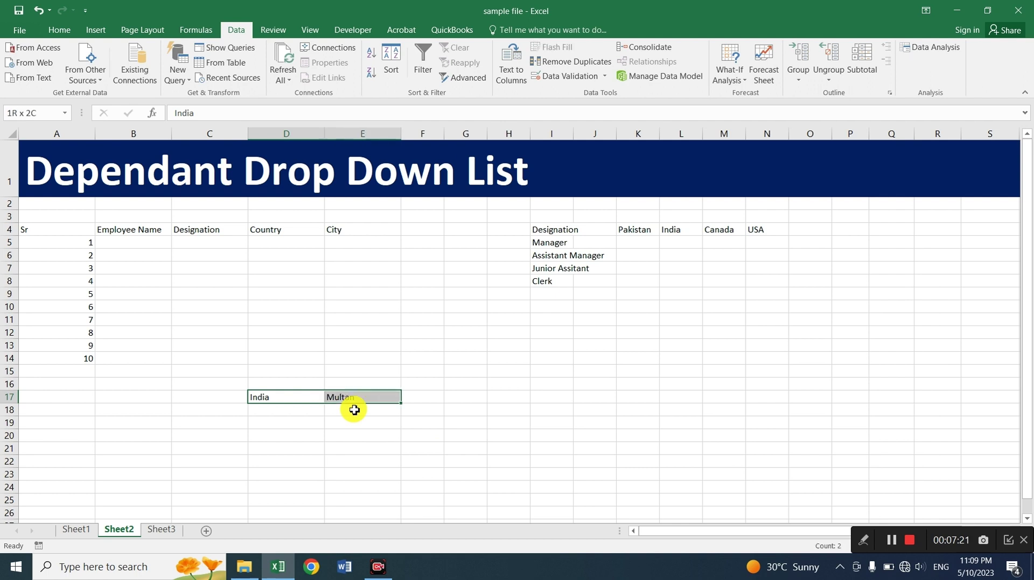
Copy the Pakistan cities in B2:B6 on Sheet3, from Lahore to Sialkot
{"action": "left_click", "coordinate": [161, 531]}
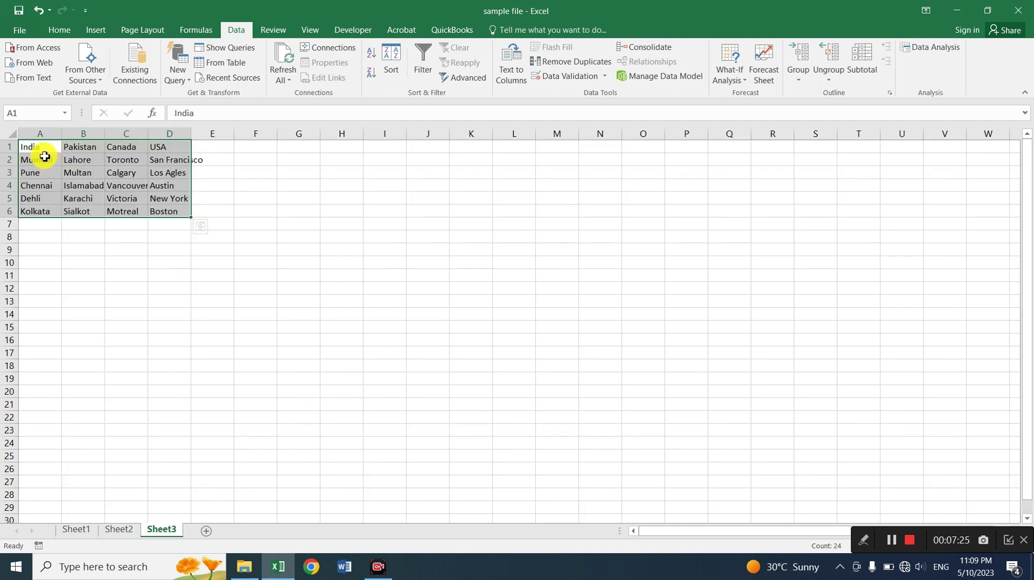
{"action": "key", "text": "Right"}
{"action": "key", "text": "Left"}
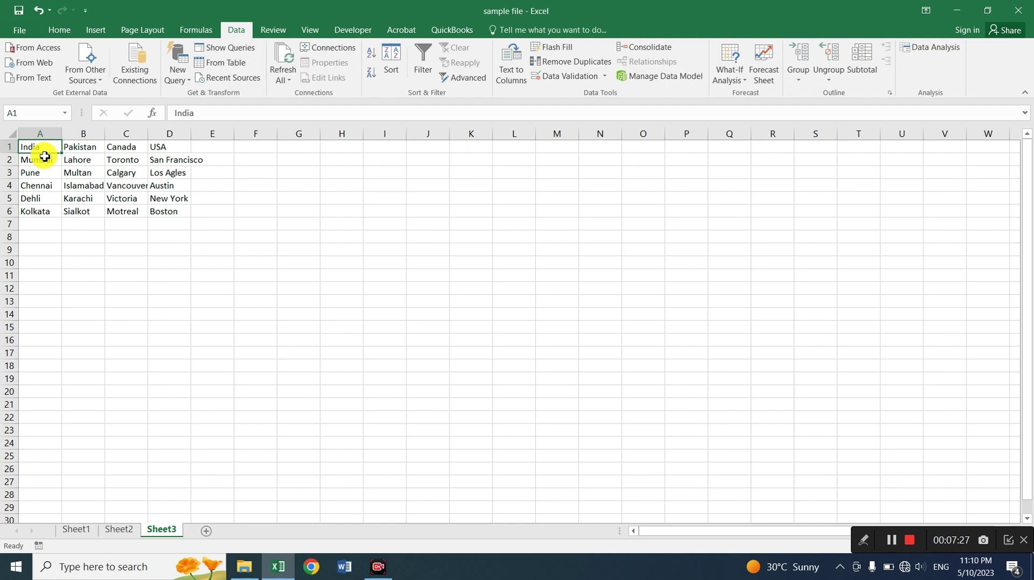
{"action": "key", "text": "Right"}
{"action": "key", "text": "Down"}
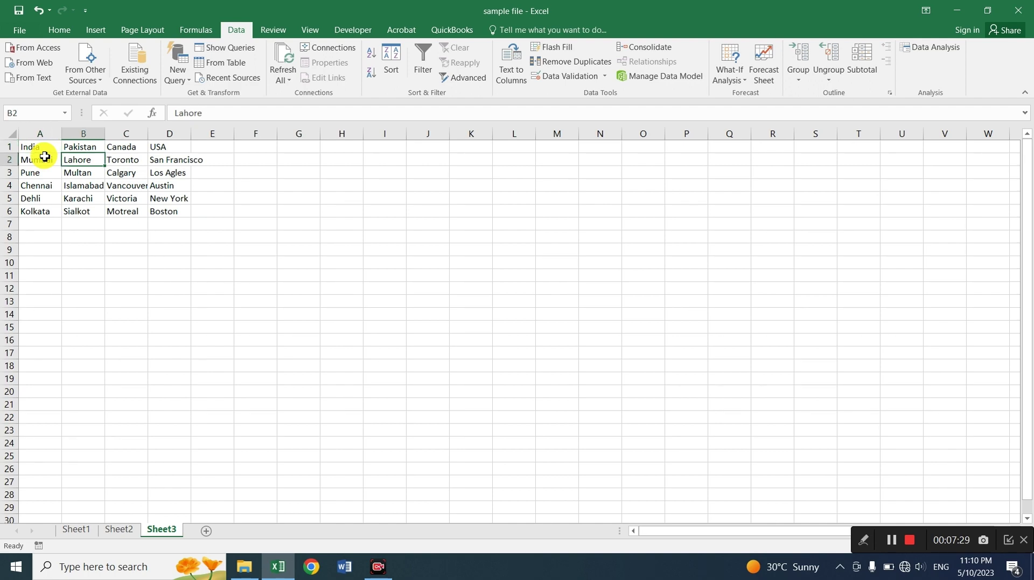
{"action": "key", "text": "shift+Down"}
{"action": "key", "text": "shift+Down"}
{"action": "key", "text": "shift+Down"}
{"action": "key", "text": "shift+Down"}
{"action": "key", "text": "ctrl+c"}
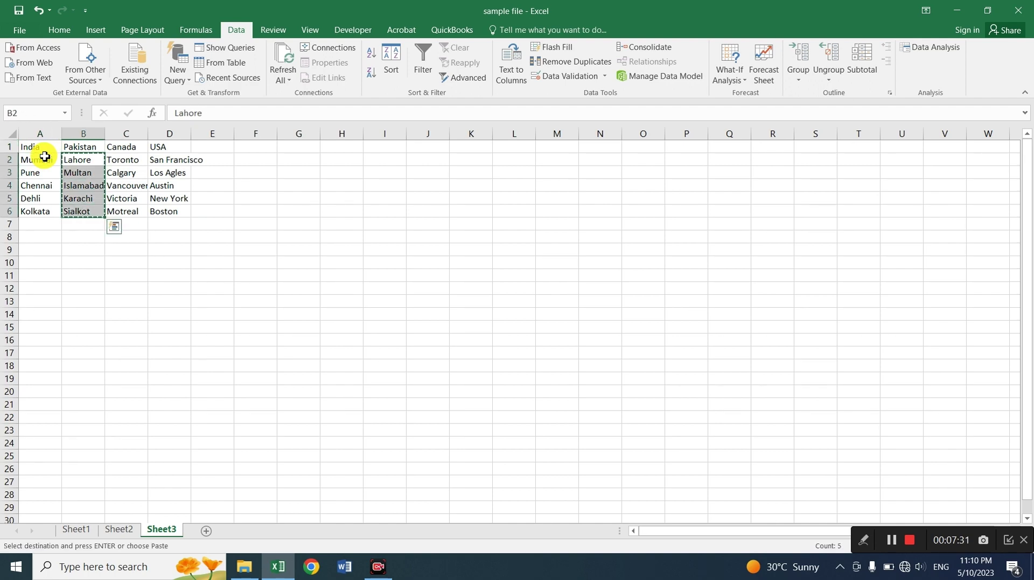
Paste the copied cities under the Pakistan heading on Sheet2, starting at K5
{"action": "left_click", "coordinate": [117, 530]}
{"action": "key", "text": "Up"}
{"action": "key", "text": "Up"}
{"action": "key", "text": "Up"}
{"action": "key", "text": "Up"}
{"action": "key", "text": "Up"}
{"action": "key", "text": "Right"}
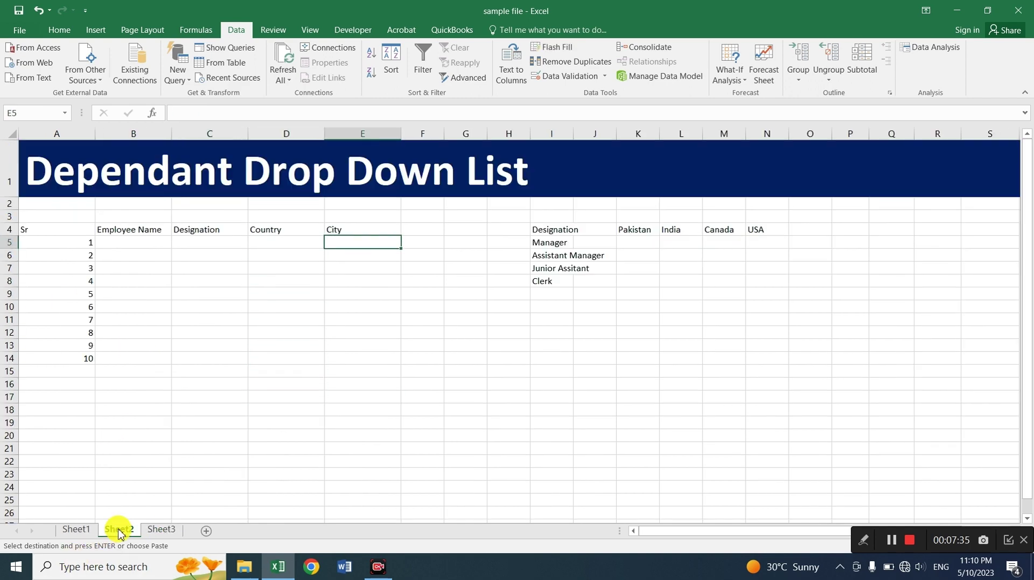
{"action": "key", "text": "Right"}
{"action": "key", "text": "Right"}
{"action": "key", "text": "Right"}
{"action": "key", "text": "Right"}
{"action": "key", "text": "Right"}
{"action": "key", "text": "Right"}
{"action": "key", "text": "ctrl+v"}
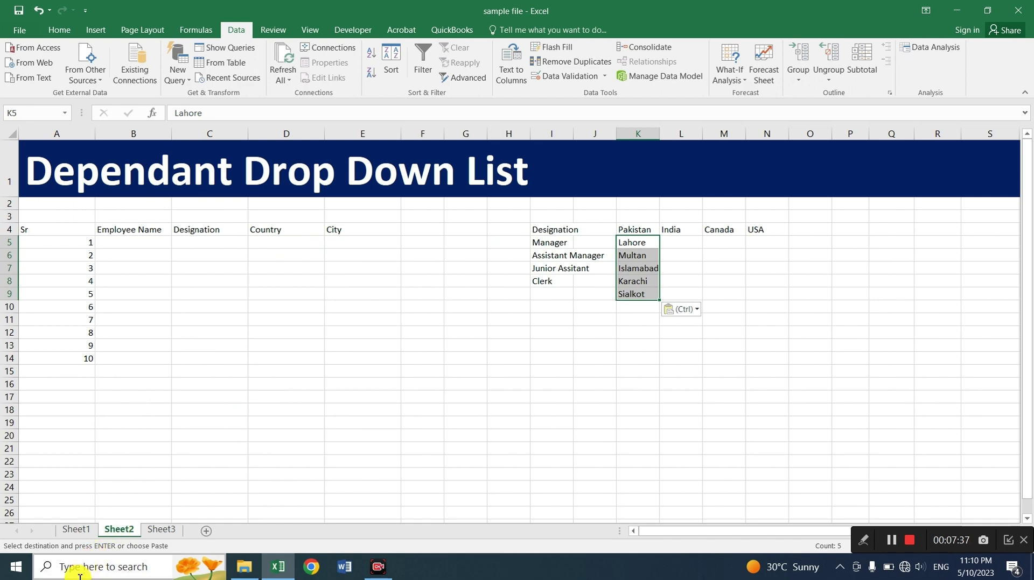
Copy the India cities in A2:A6 on Sheet3 to L5 under the India heading on Sheet2
{"action": "left_click", "coordinate": [157, 531]}
{"action": "key", "text": "Left"}
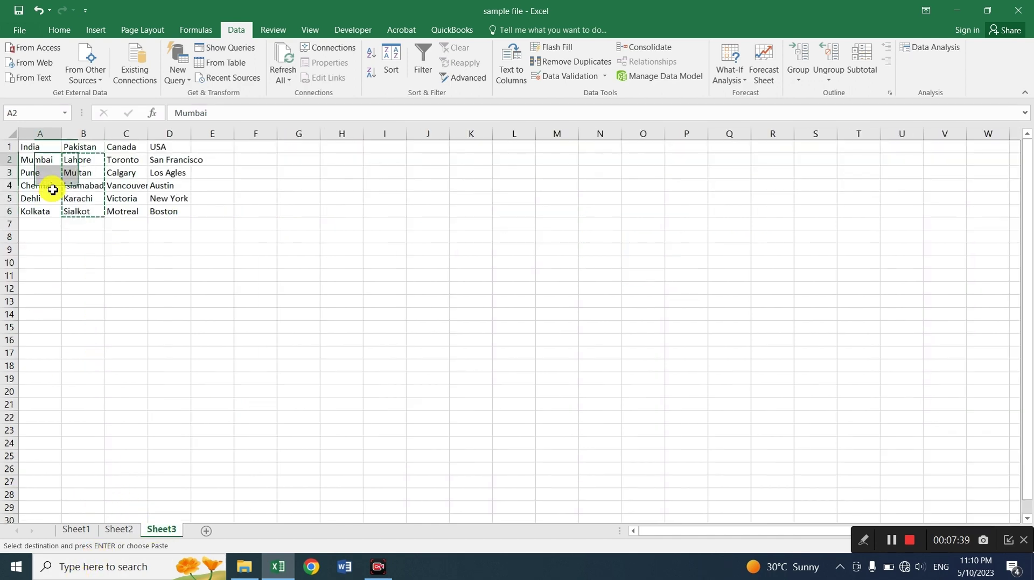
{"action": "key", "text": "shift+Down"}
{"action": "key", "text": "shift+Down"}
{"action": "key", "text": "shift+Down"}
{"action": "key", "text": "shift+Down"}
{"action": "key", "text": "ctrl+c"}
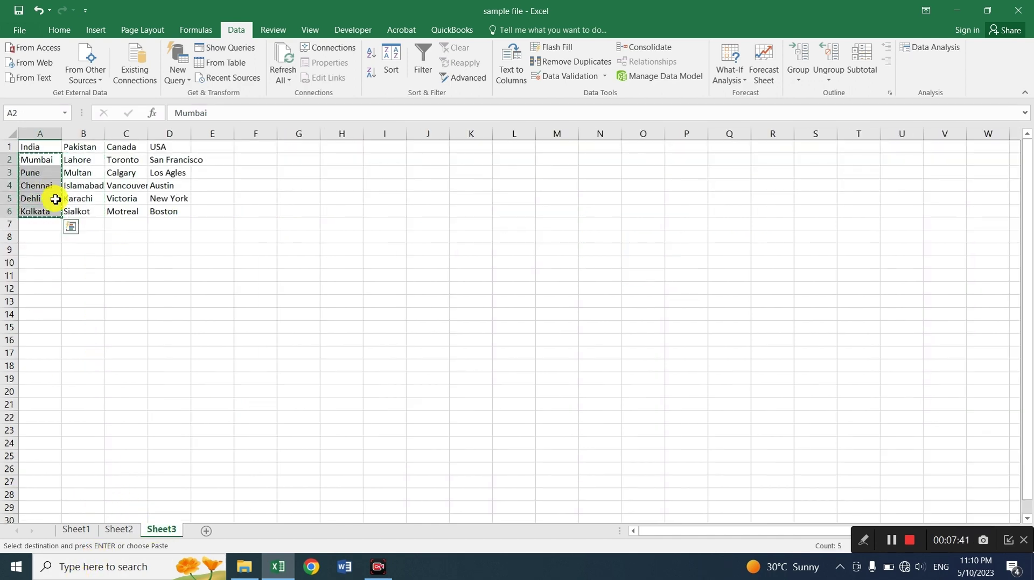
{"action": "left_click", "coordinate": [123, 530]}
{"action": "key", "text": "Right"}
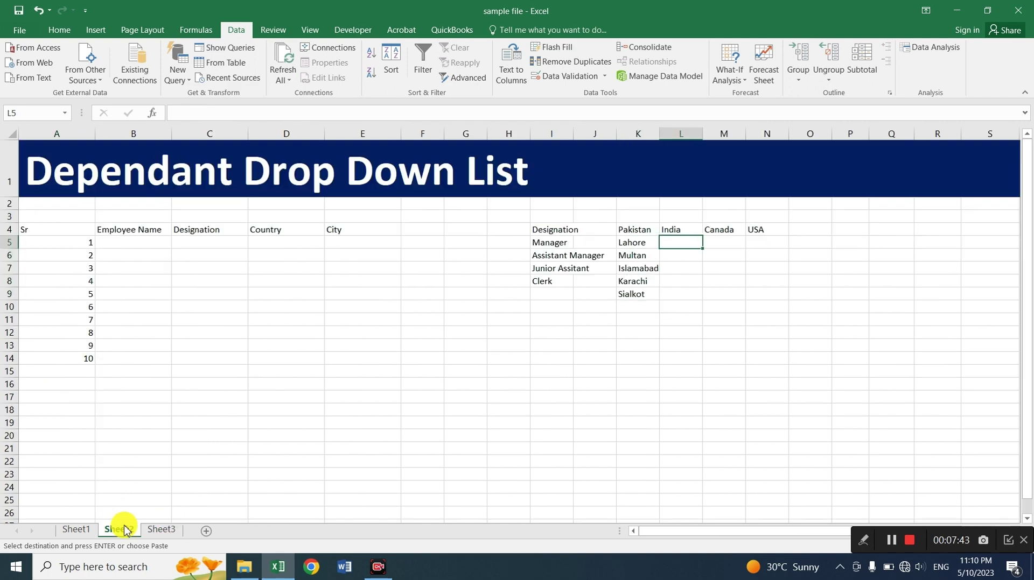
{"action": "key", "text": "ctrl+v"}
Copy the Canada and USA cities in C2:D6 on Sheet3 to M5 under their headings on Sheet2
{"action": "left_click", "coordinate": [157, 530]}
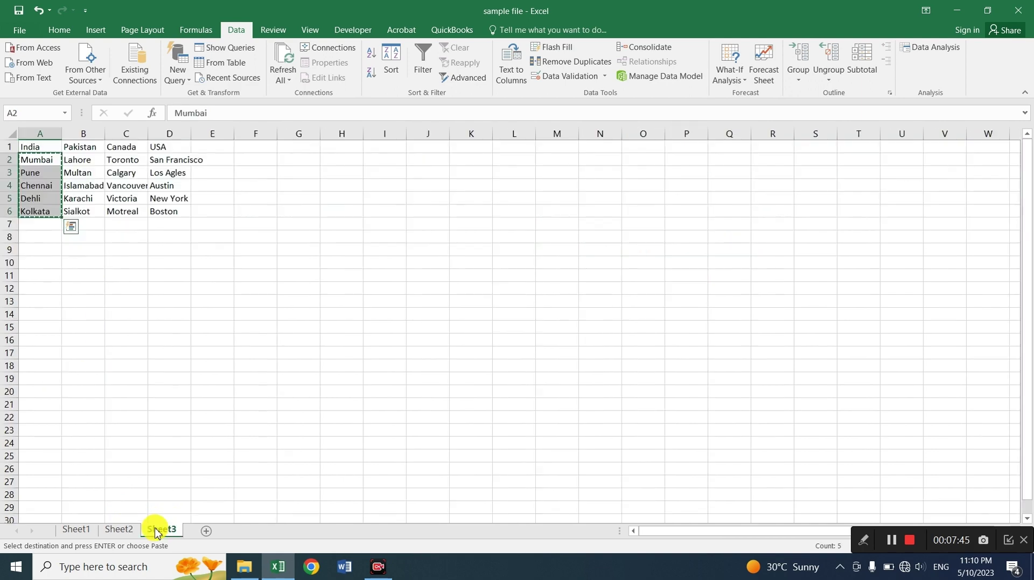
{"action": "key", "text": "shift+Down"}
{"action": "key", "text": "shift+Right"}
{"action": "key", "text": "shift+Down"}
{"action": "key", "text": "shift+Down"}
{"action": "key", "text": "shift+Down"}
{"action": "key", "text": "ctrl+c"}
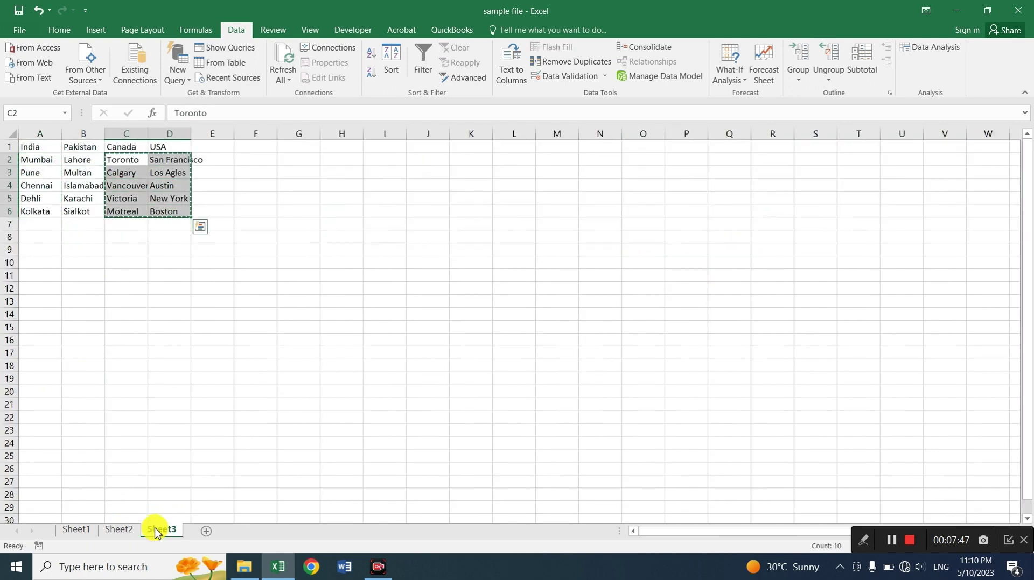
{"action": "left_click", "coordinate": [117, 530]}
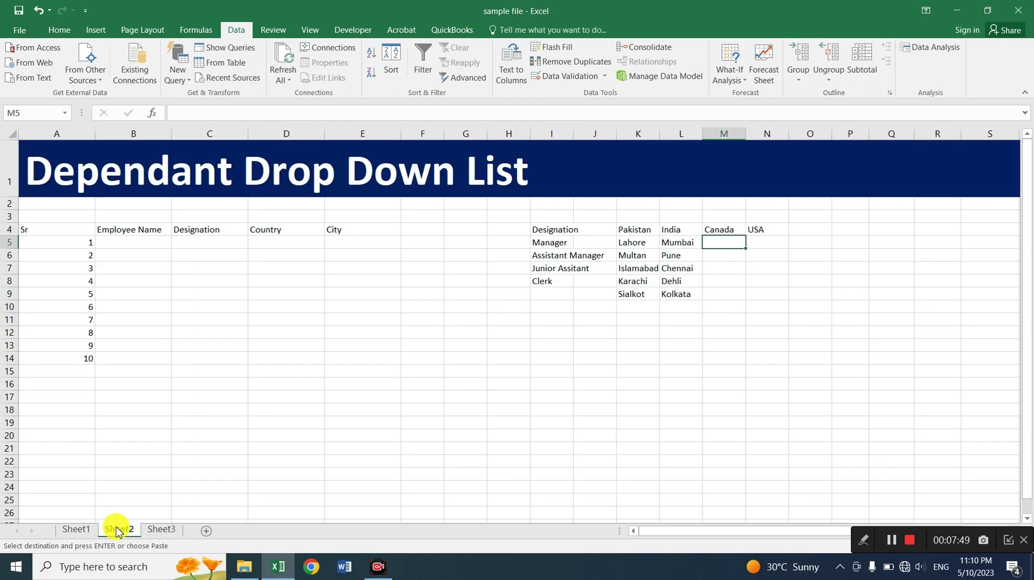
{"action": "key", "text": "ctrl+v"}
{"action": "key", "text": "Left"}
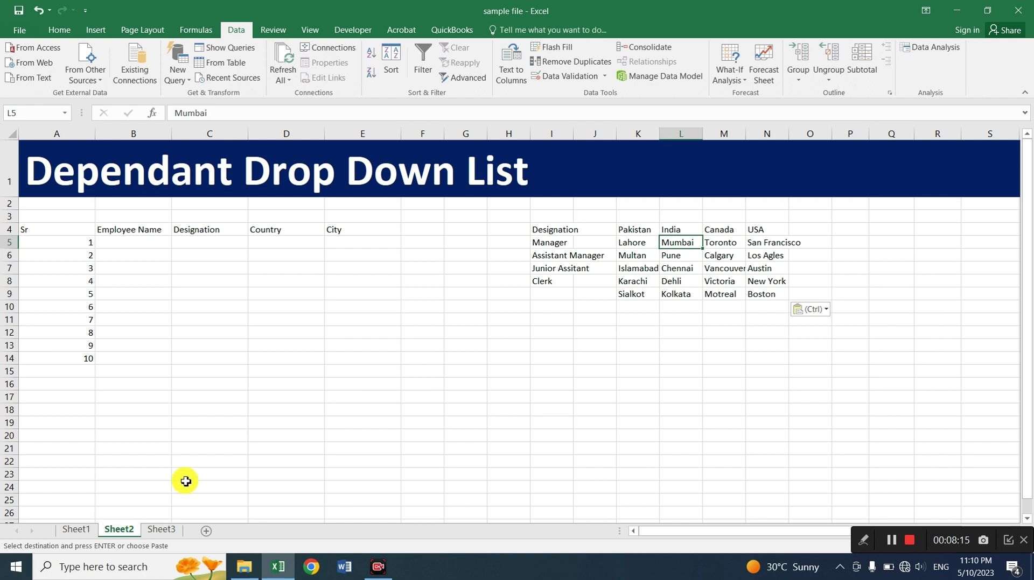
Create named ranges from K4:N9 using only the top row as names, and check the list of defined names
{"action": "left_click_drag", "start_coordinate": [635, 229], "coordinate": [767, 294]}
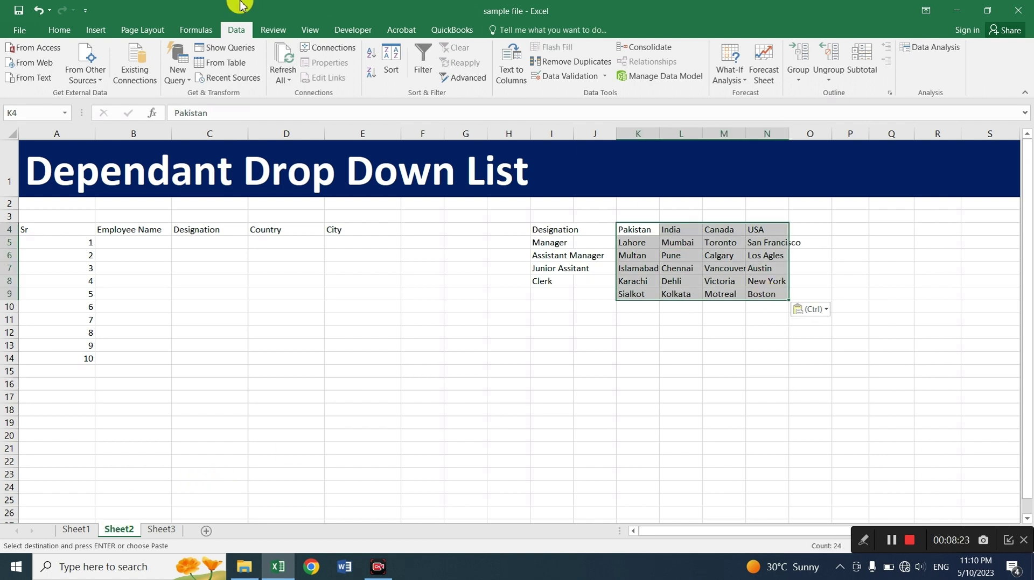
{"action": "left_click", "coordinate": [209, 32]}
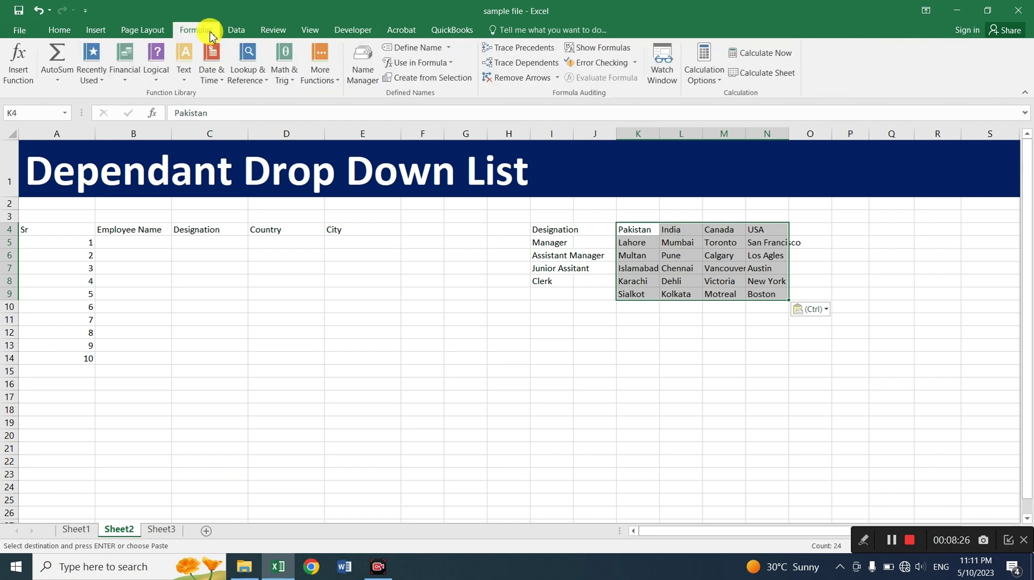
{"action": "left_click", "coordinate": [447, 80]}
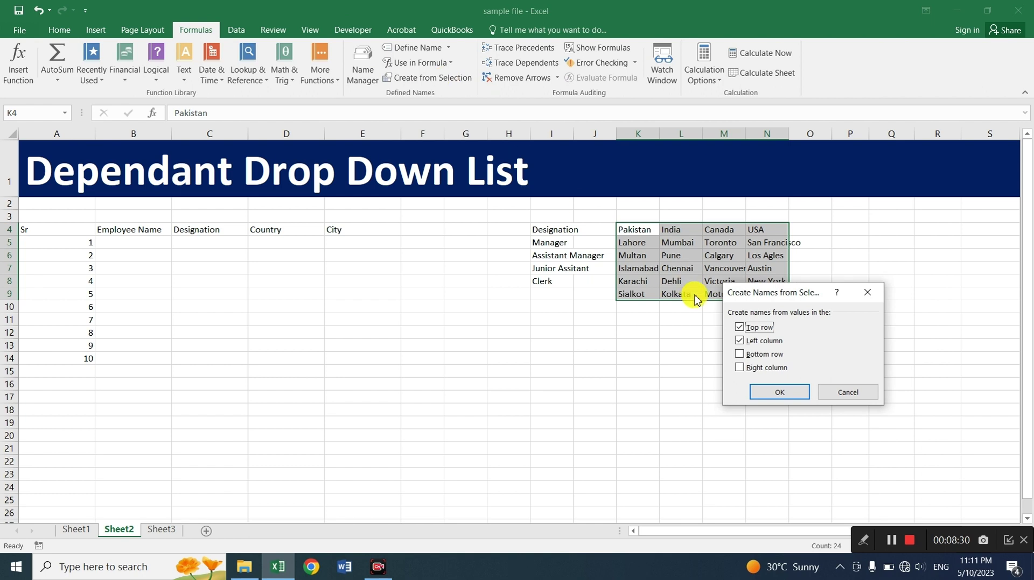
{"action": "left_click", "coordinate": [740, 342]}
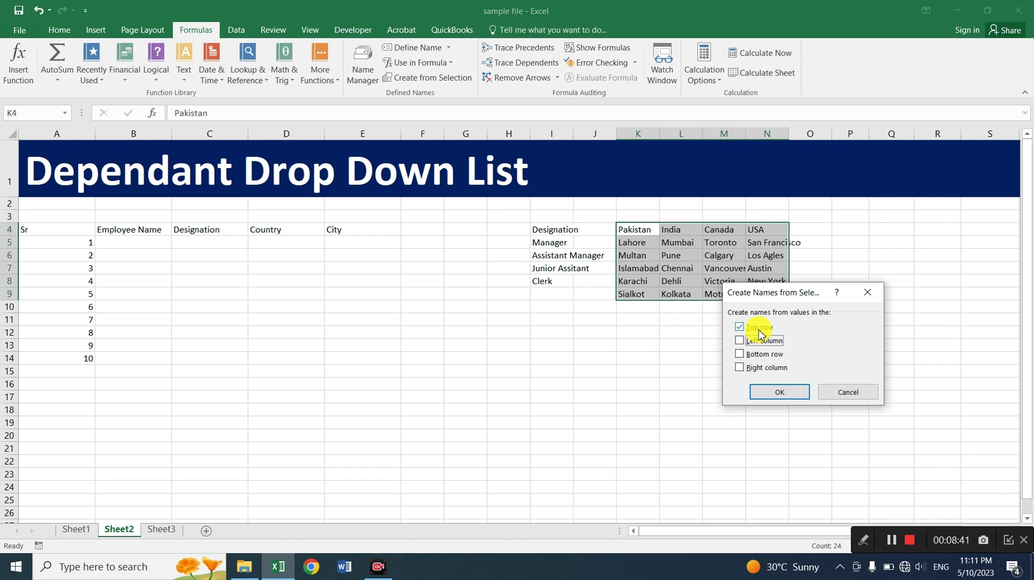
{"action": "left_click", "coordinate": [775, 394]}
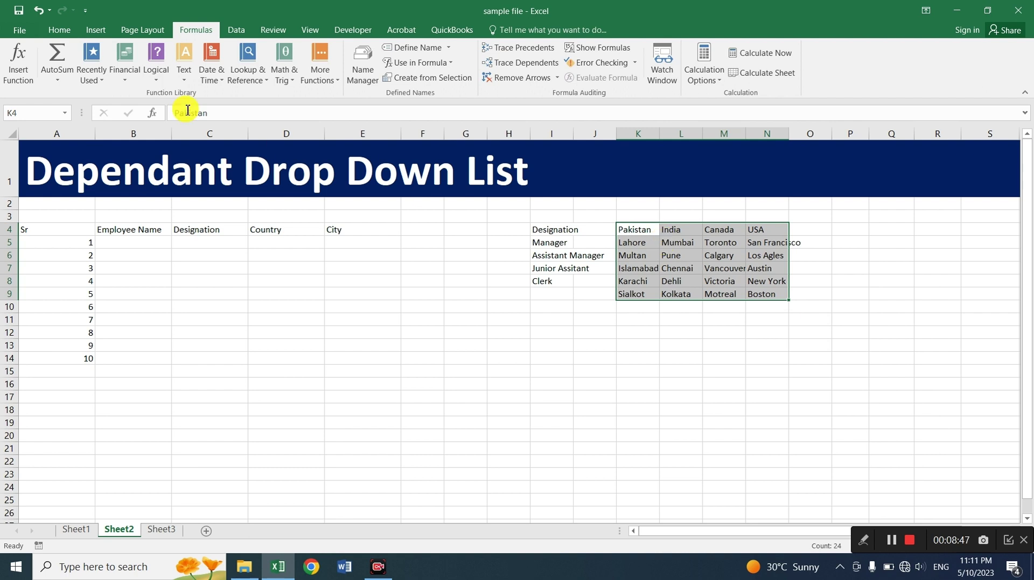
{"action": "left_click", "coordinate": [63, 113]}
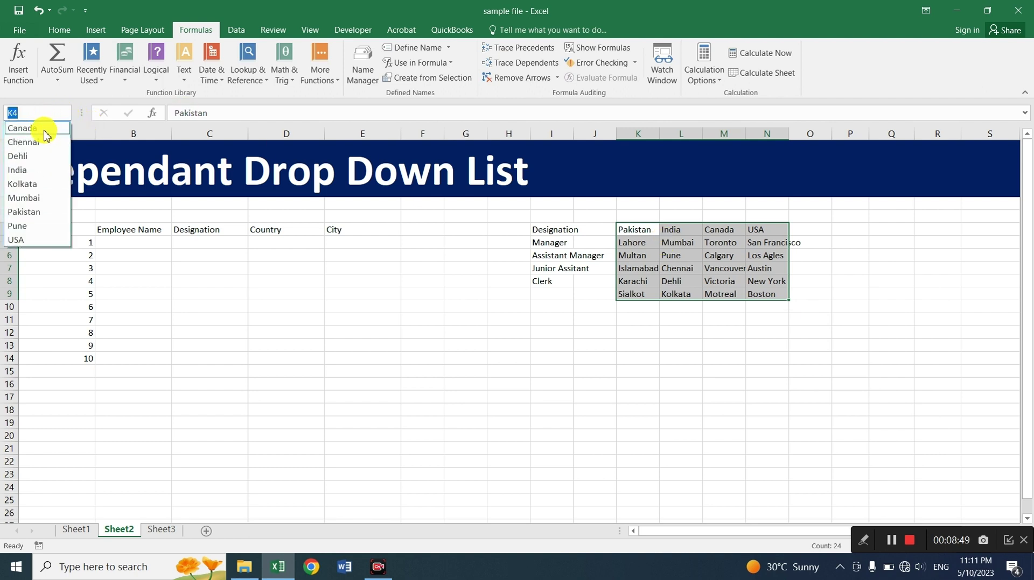
Start a data validation rule for the City cells E5:E14 that allows a List
{"action": "left_click", "coordinate": [344, 243]}
{"action": "key", "text": "shift+Down"}
{"action": "key", "text": "shift+Down"}
{"action": "key", "text": "shift+Down"}
{"action": "key", "text": "shift+Down"}
{"action": "key", "text": "shift+Down"}
{"action": "key", "text": "shift+Down"}
{"action": "key", "text": "shift+Down"}
{"action": "key", "text": "shift+Down"}
{"action": "key", "text": "shift+Down"}
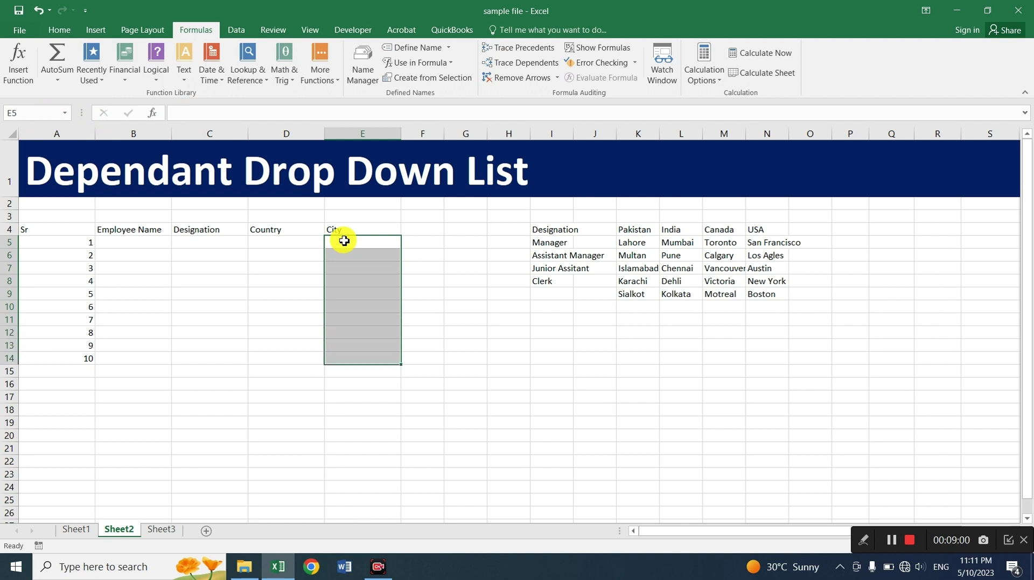
{"action": "left_click", "coordinate": [237, 30]}
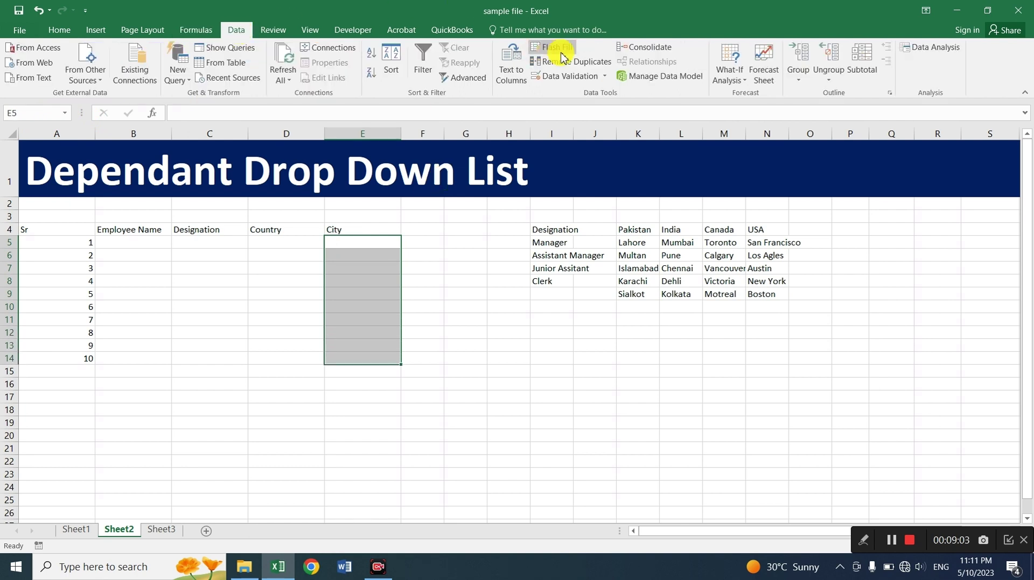
{"action": "left_click", "coordinate": [606, 77]}
{"action": "left_click", "coordinate": [587, 92]}
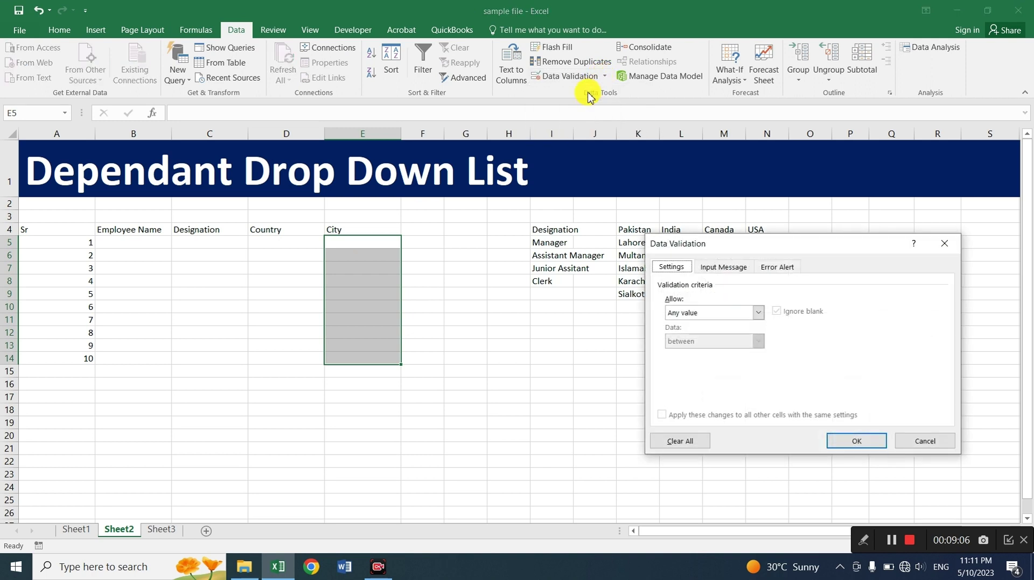
{"action": "left_click", "coordinate": [741, 312]}
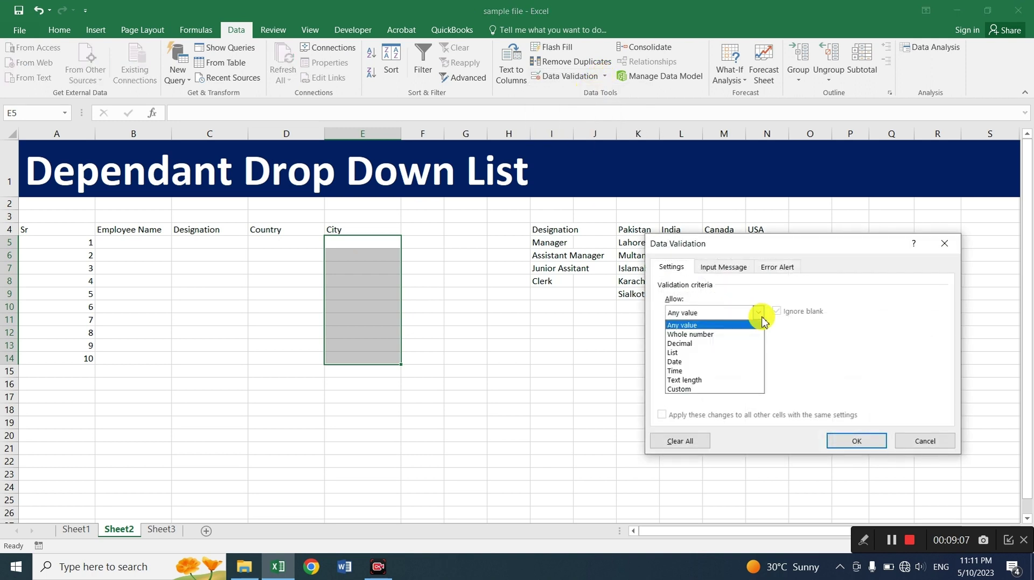
{"action": "left_click", "coordinate": [676, 354]}
{"action": "left_click", "coordinate": [703, 369]}
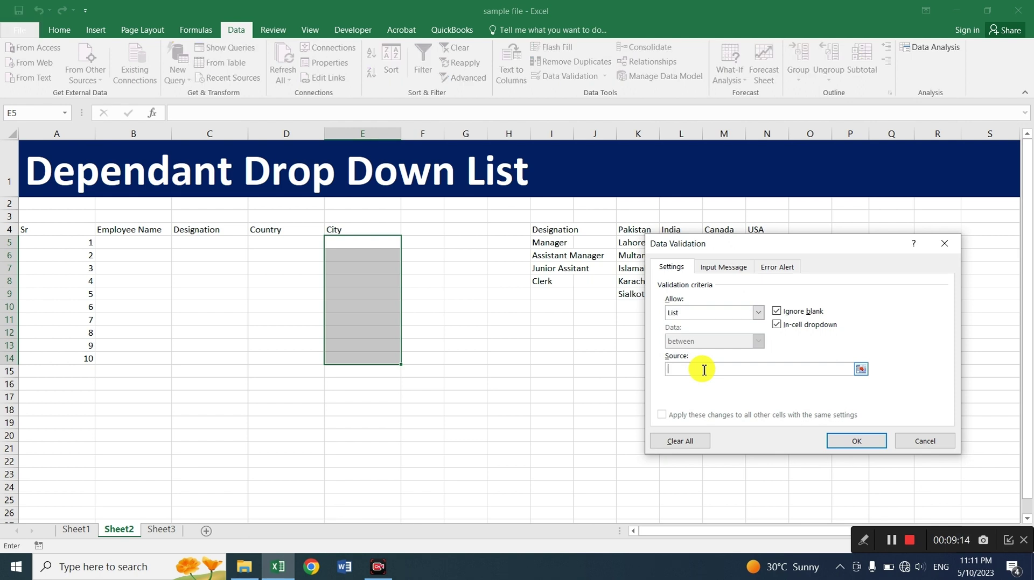
Set the city list source to =indirect(D5) with a relative reference, and apply the validation despite the source error warning
{"action": "type", "text": "=indirect("}
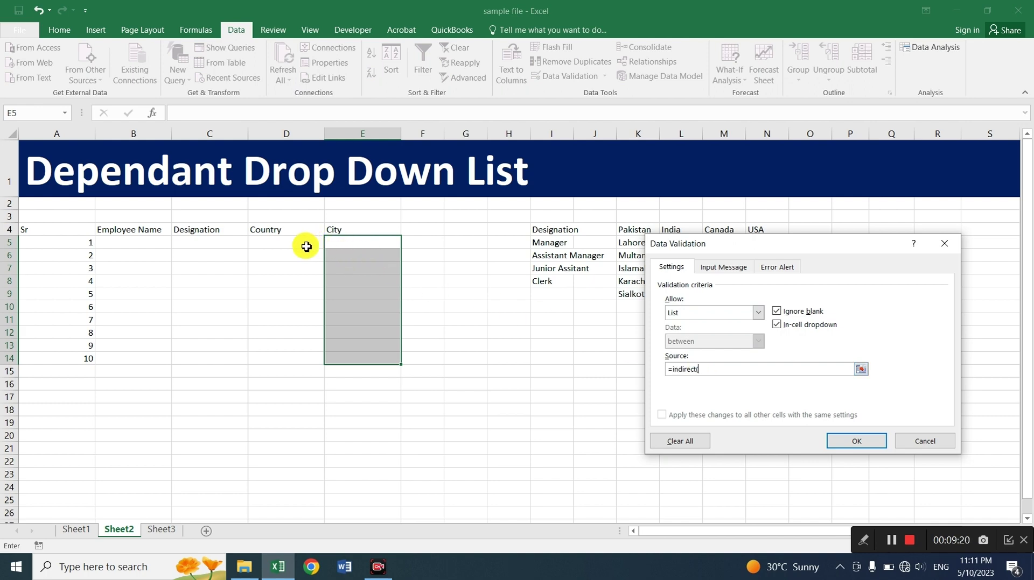
{"action": "left_click", "coordinate": [306, 247]}
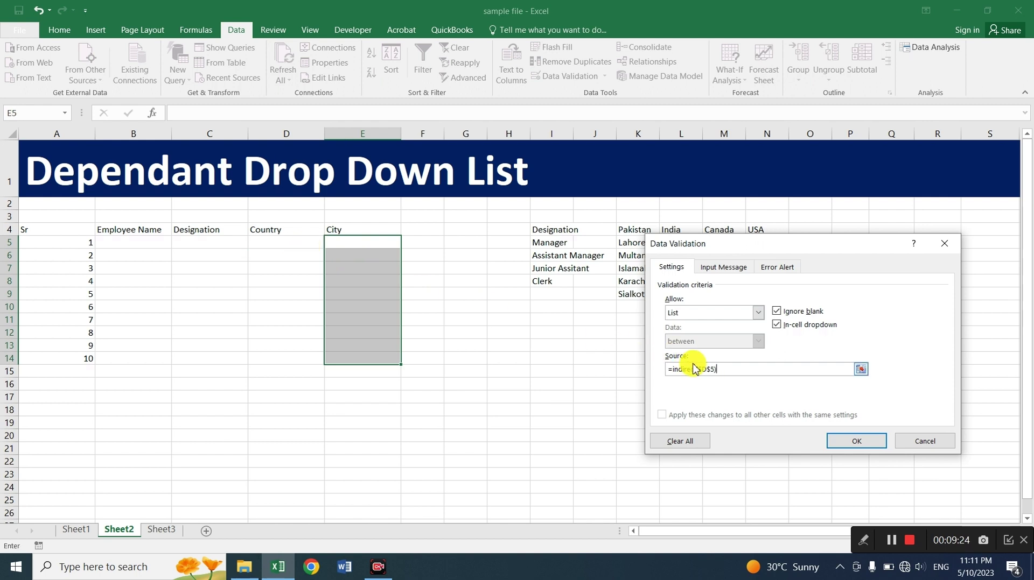
{"action": "left_click", "coordinate": [711, 368]}
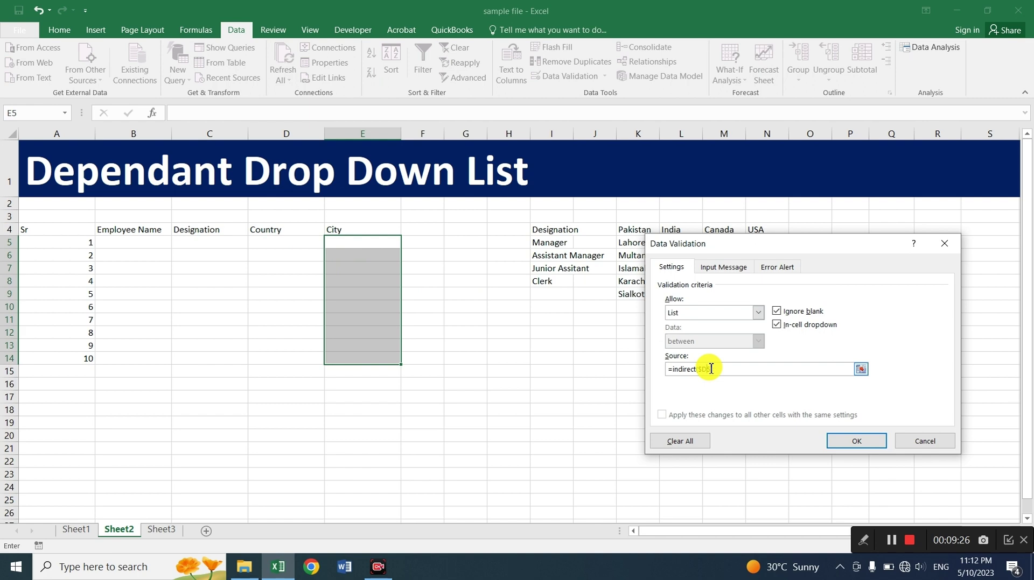
{"action": "key", "text": "BackSpace"}
{"action": "left_click", "coordinate": [860, 444]}
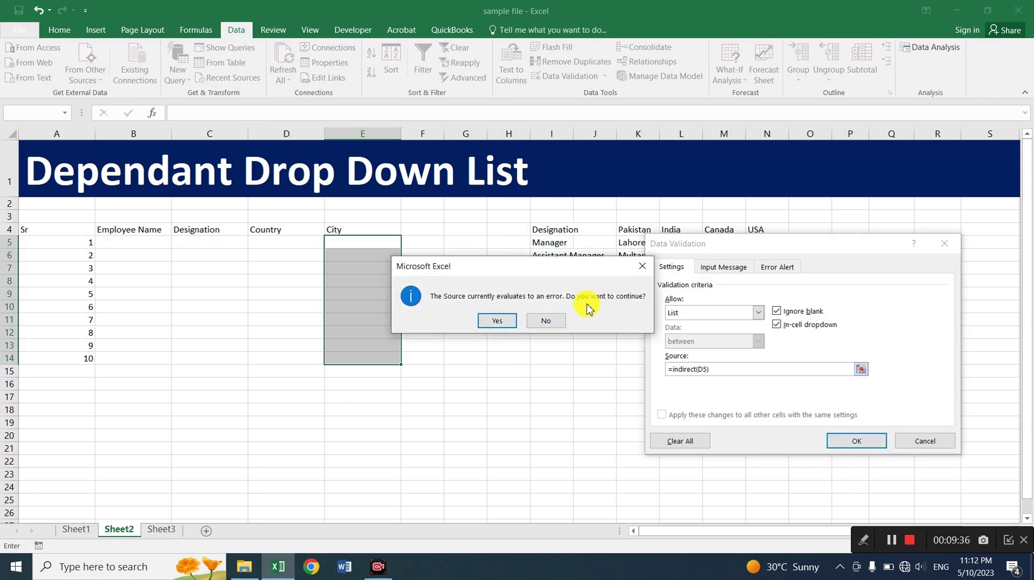
{"action": "left_click", "coordinate": [499, 324]}
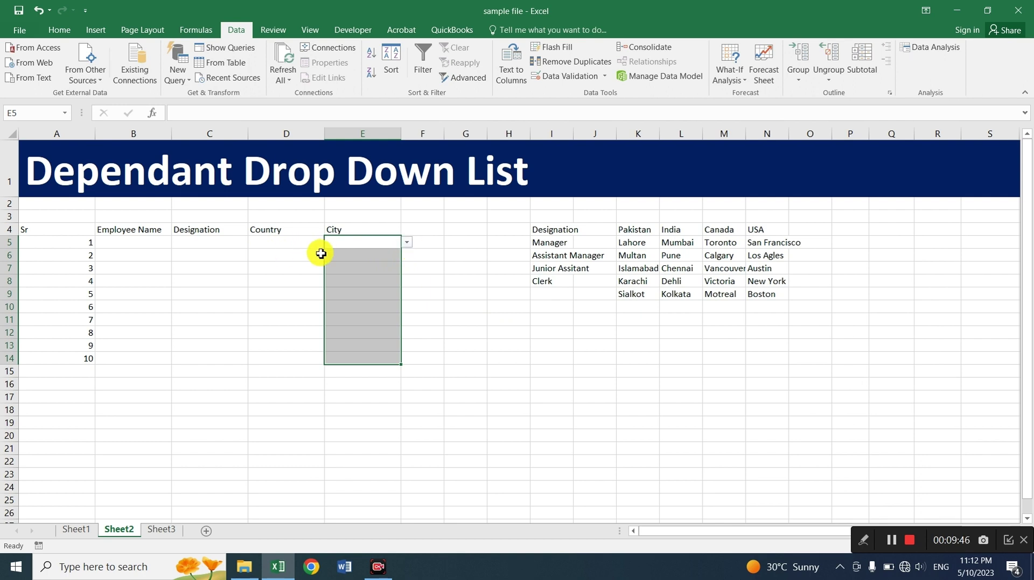
Enter the first employee's name in B5 and choose Junior Assitant as the designation in C5
{"action": "left_click", "coordinate": [124, 244]}
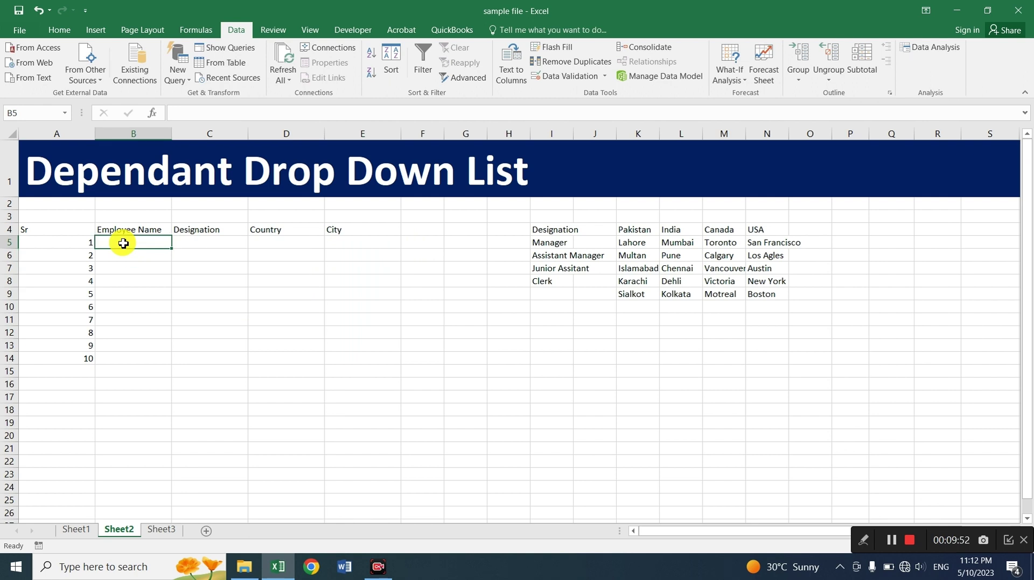
{"action": "type", "text": "Mathew"}
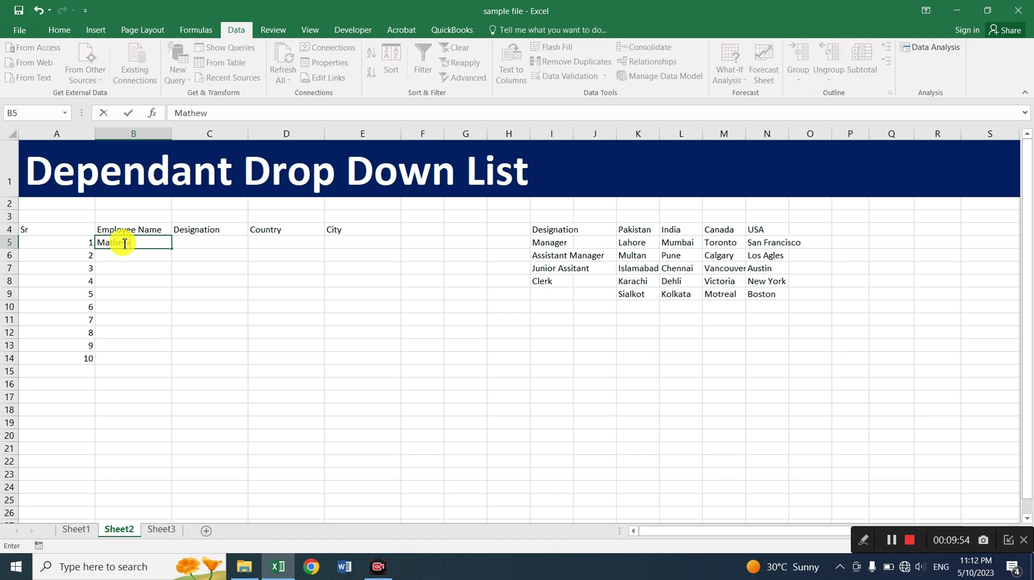
{"action": "key", "text": "Tab"}
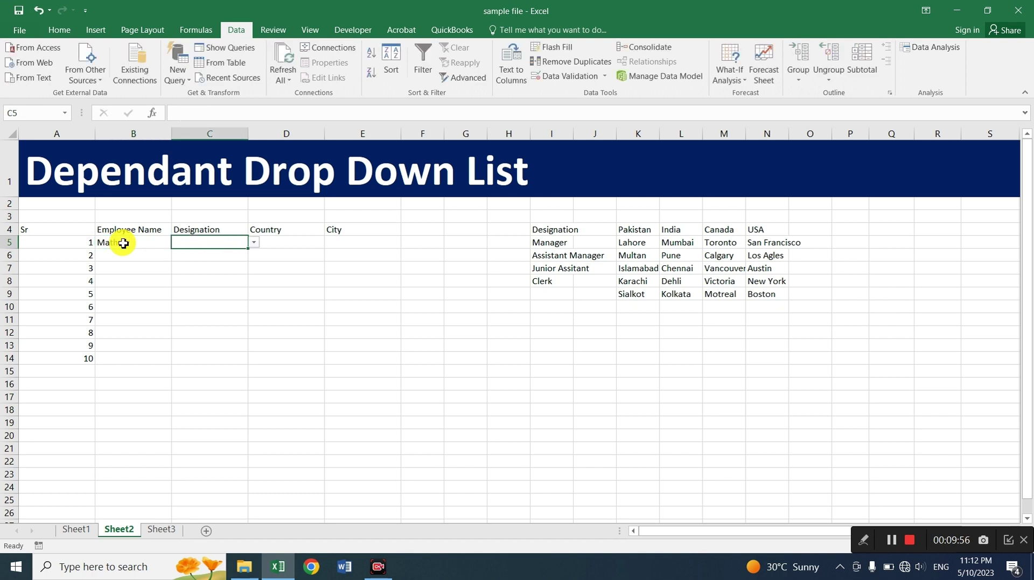
{"action": "left_click", "coordinate": [253, 243]}
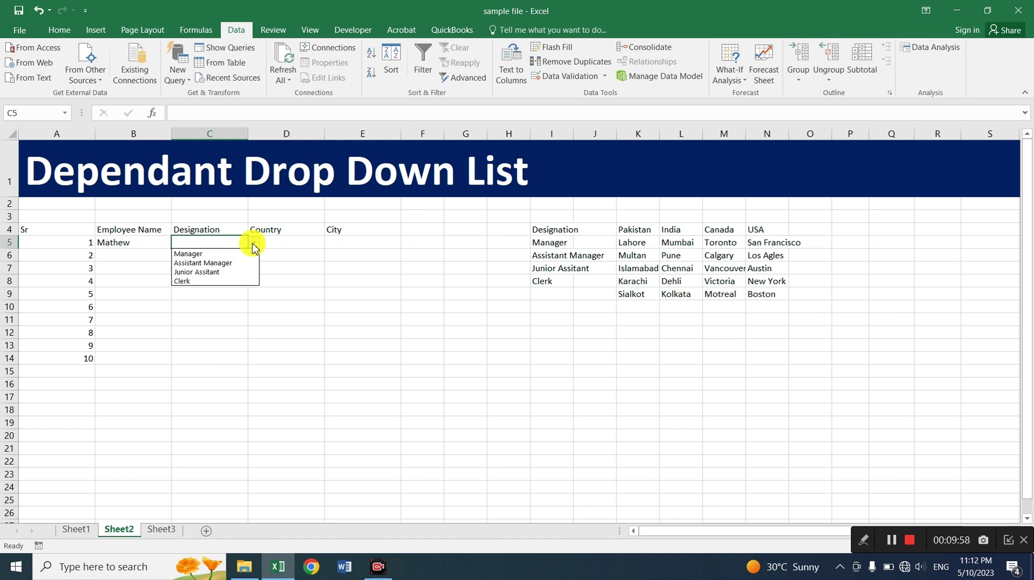
{"action": "left_click", "coordinate": [216, 272]}
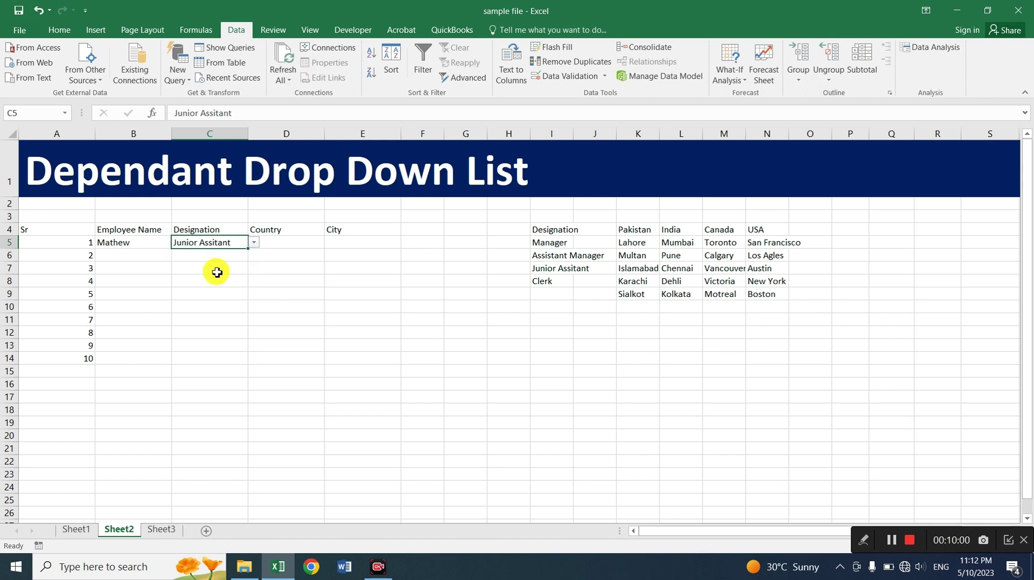
Choose Canada as the country in D5 and Victoria from the dependent city list in E5
{"action": "left_click", "coordinate": [299, 244]}
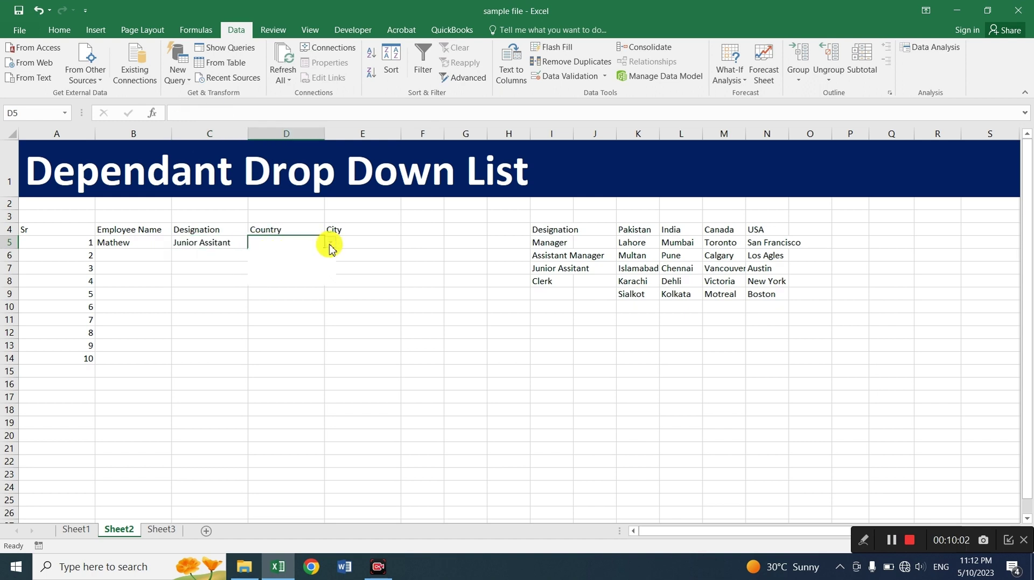
{"action": "left_click", "coordinate": [330, 243]}
{"action": "left_click", "coordinate": [289, 273]}
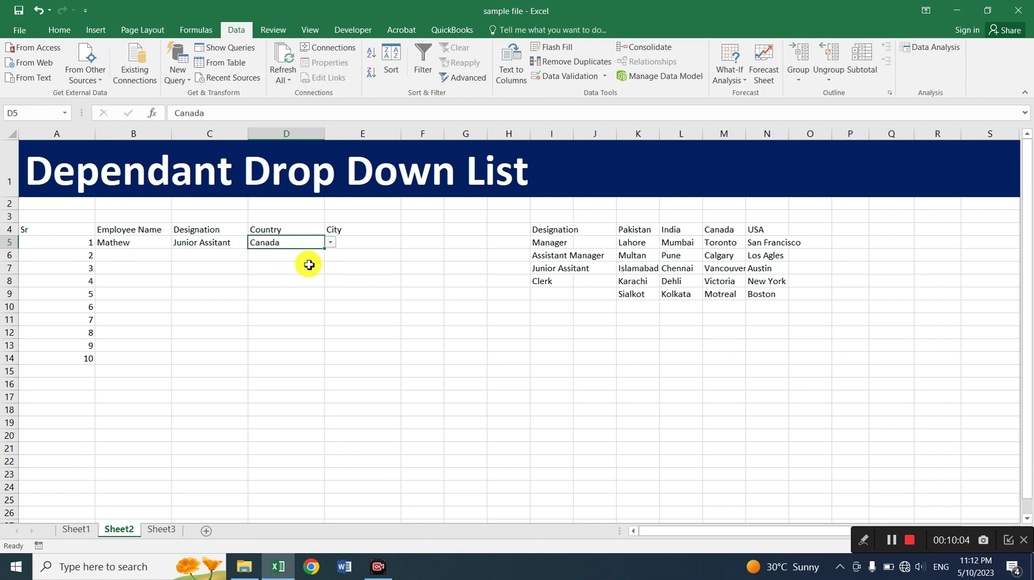
{"action": "left_click", "coordinate": [358, 245]}
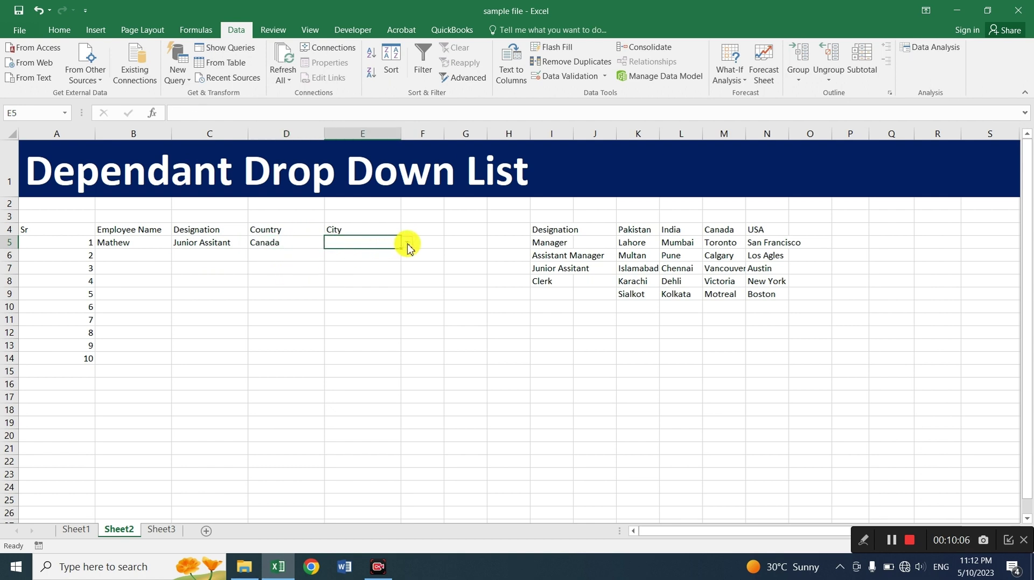
{"action": "left_click", "coordinate": [406, 243]}
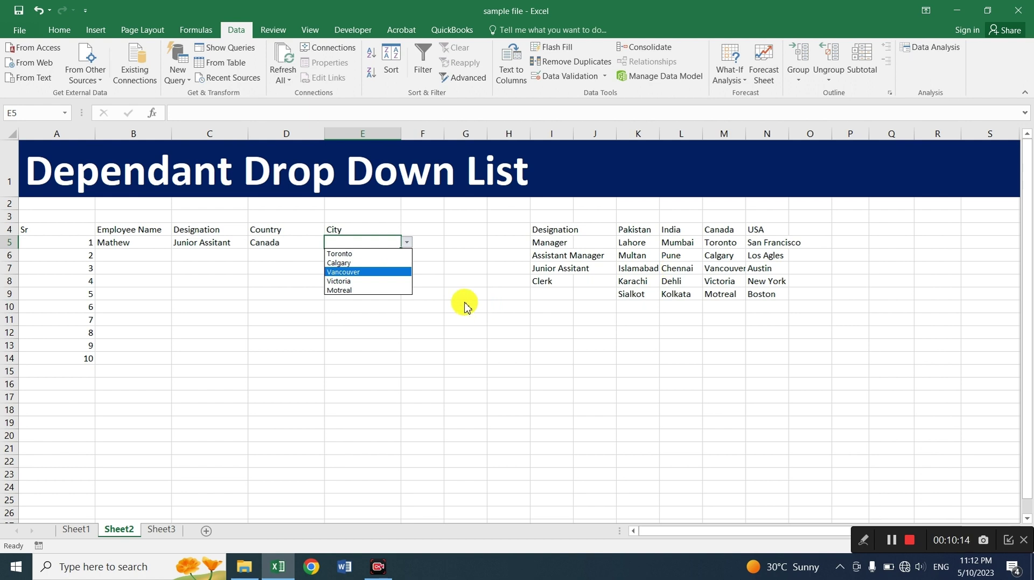
{"action": "left_click", "coordinate": [360, 282]}
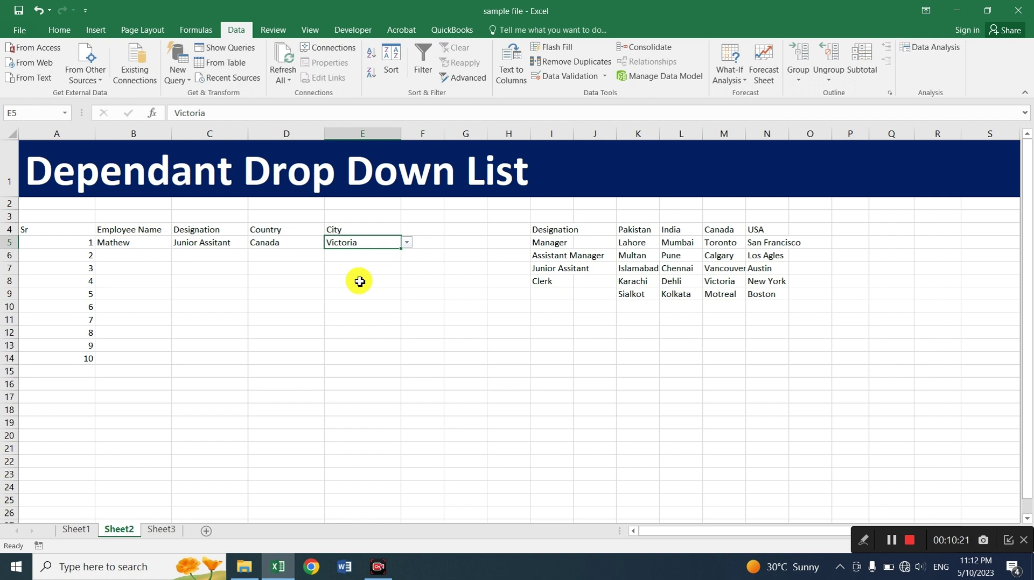
Enter the second employee's name in B6 and choose Assistant Manager as the designation in C6
{"action": "left_click", "coordinate": [148, 261]}
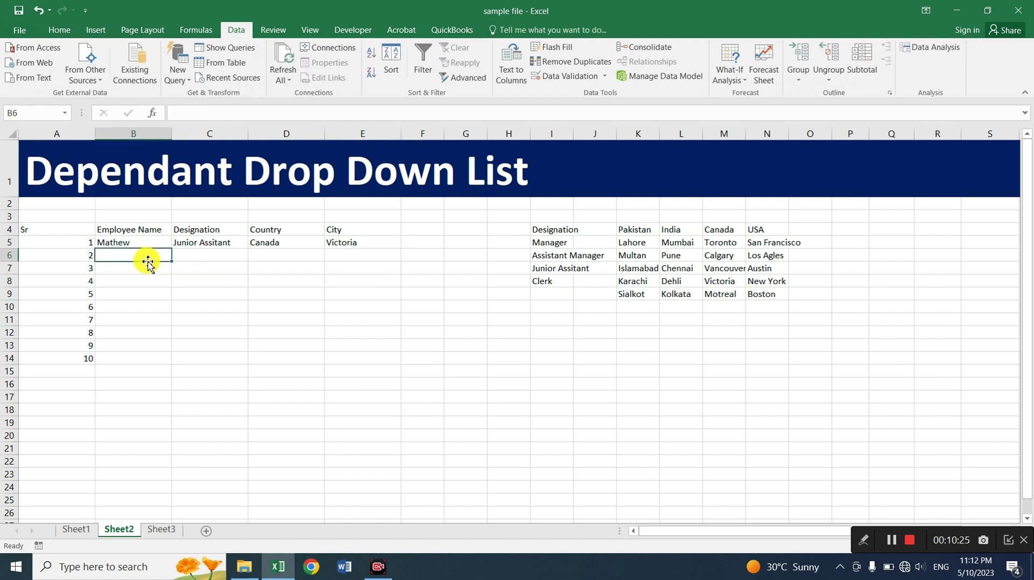
{"action": "type", "text": "Johns"}
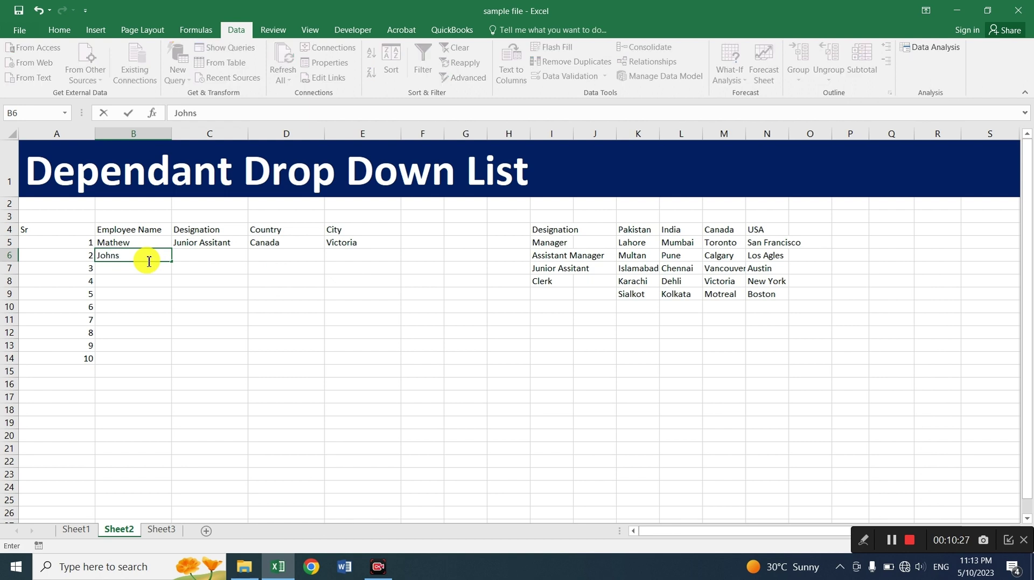
{"action": "key", "text": "Tab"}
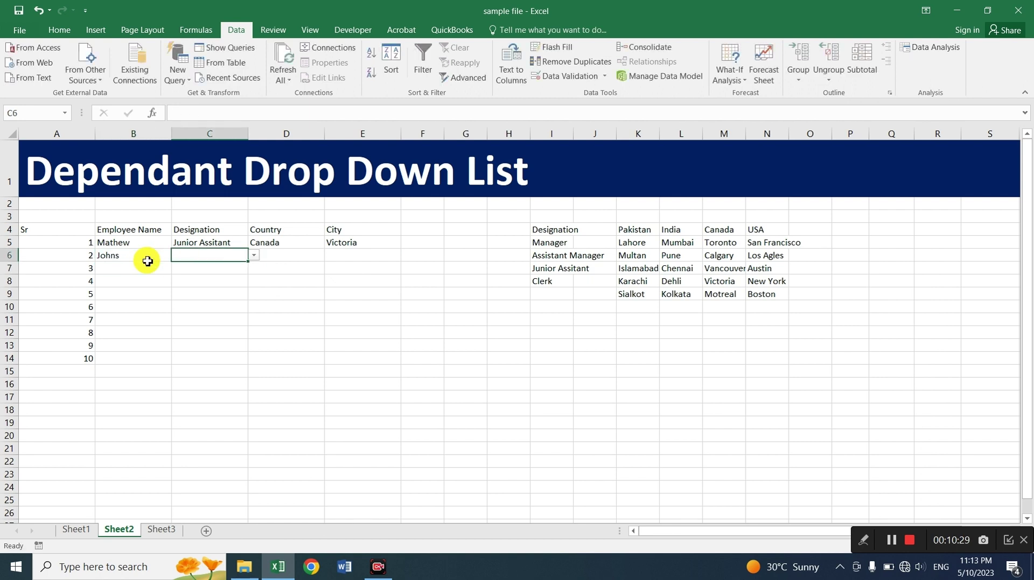
{"action": "left_click", "coordinate": [254, 256]}
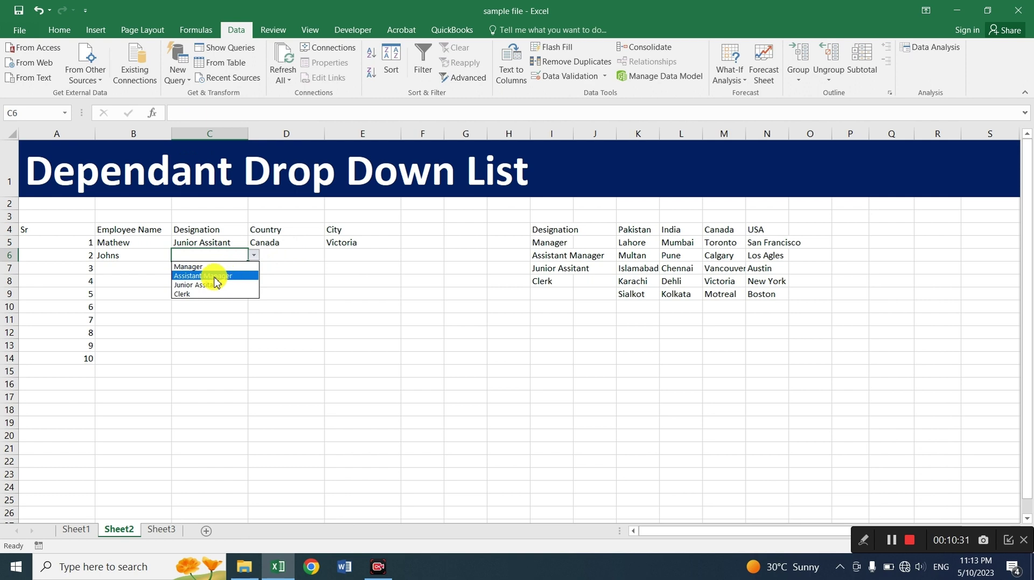
{"action": "left_click", "coordinate": [216, 276]}
Choose India as the country in D6 and Pune from the dependent city list in E6
{"action": "left_click", "coordinate": [299, 258]}
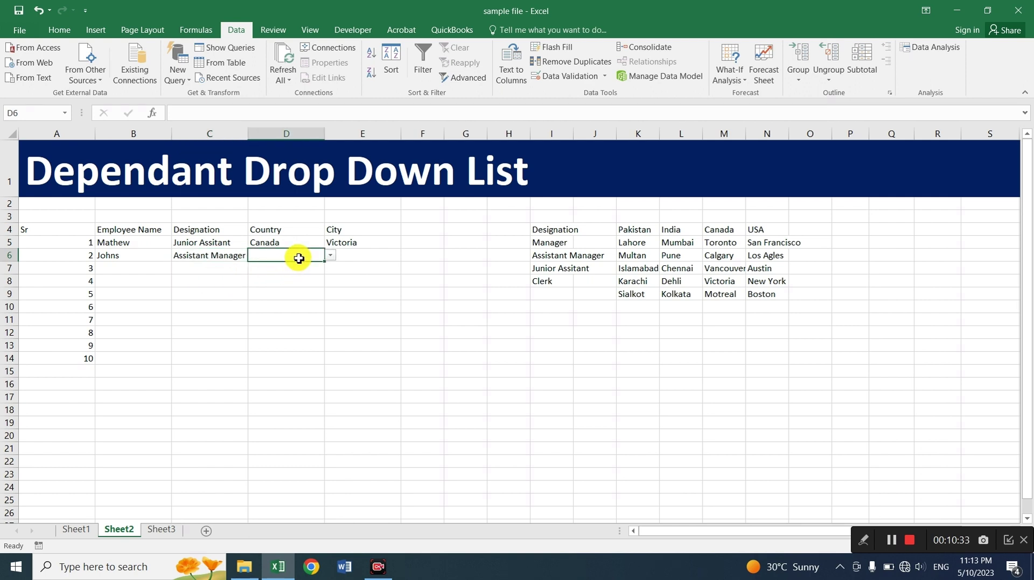
{"action": "left_click", "coordinate": [330, 256]}
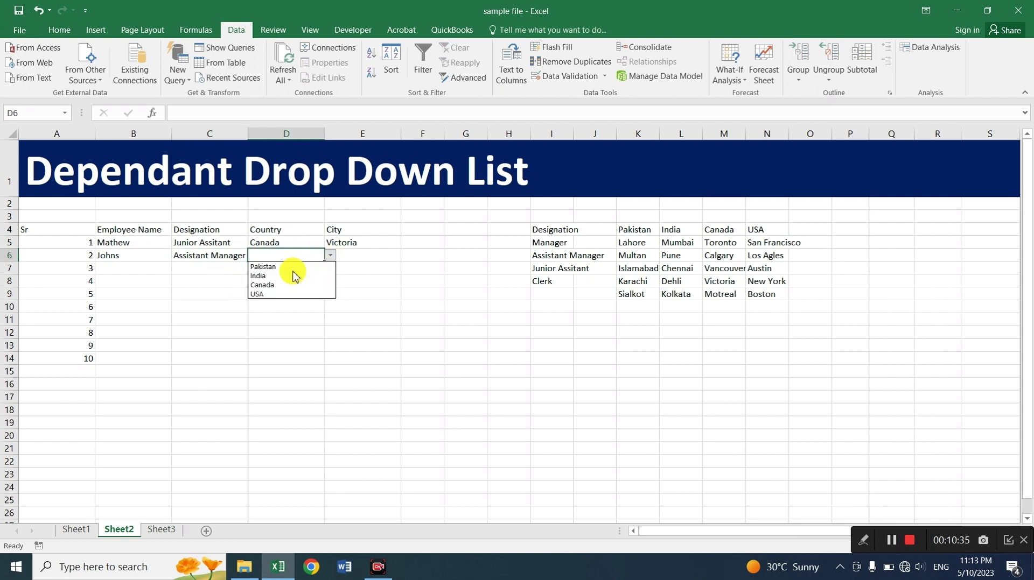
{"action": "left_click", "coordinate": [283, 276]}
{"action": "left_click", "coordinate": [362, 261]}
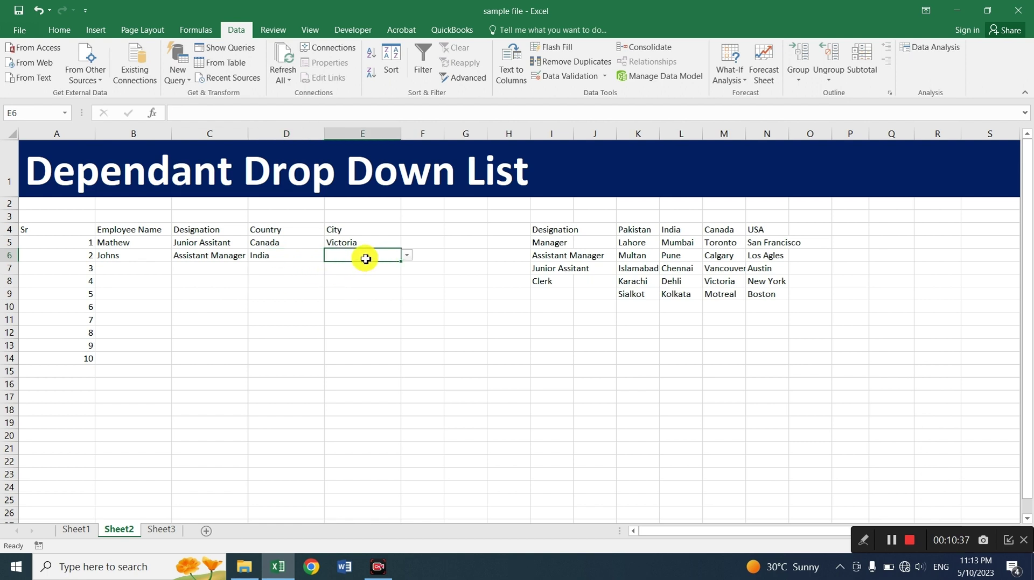
{"action": "left_click", "coordinate": [406, 257]}
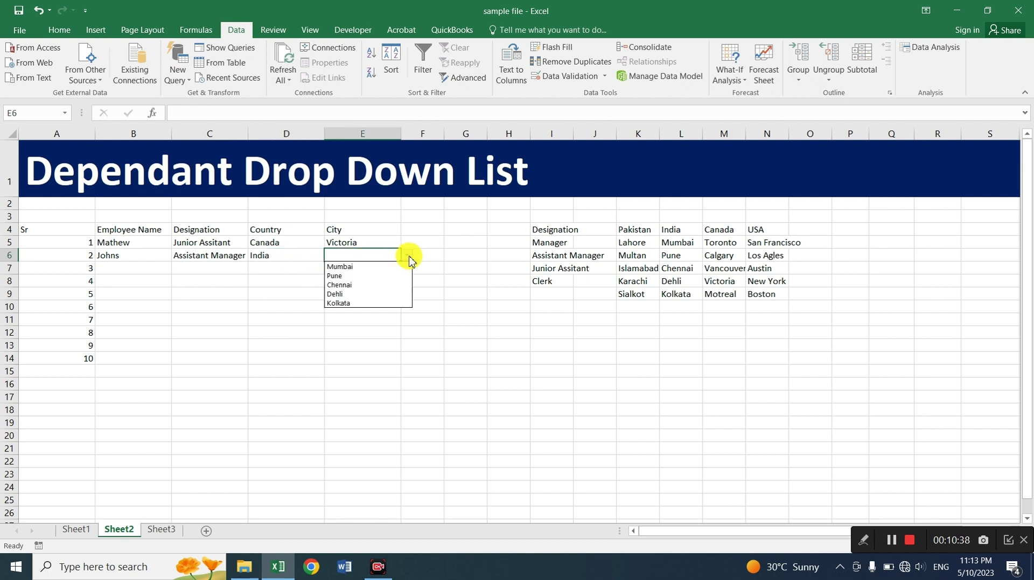
{"action": "left_click", "coordinate": [357, 275]}
Try to enter the unlisted country "japan" in D7 to test the country validation, and cancel the entry
{"action": "left_click", "coordinate": [286, 271]}
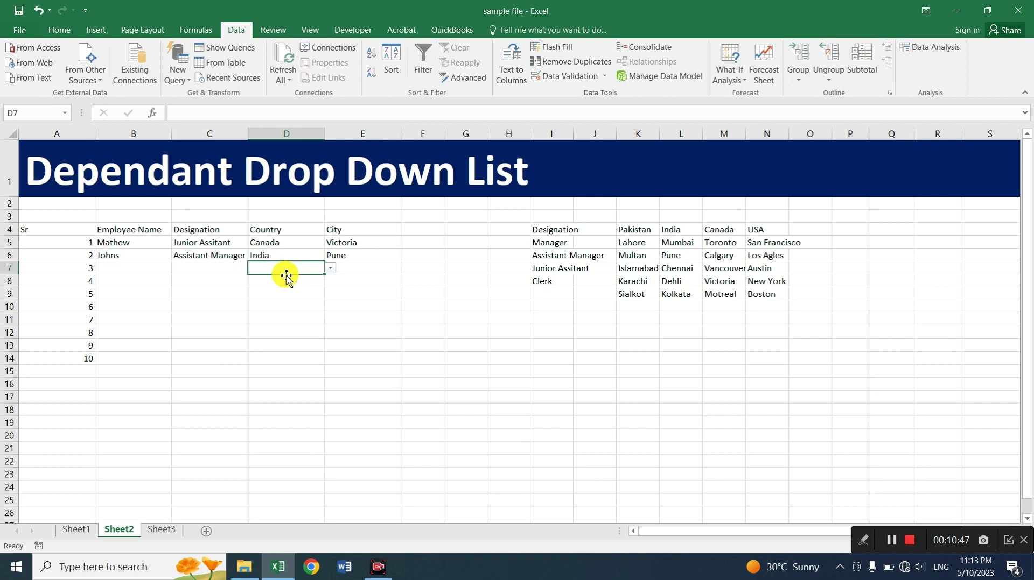
{"action": "type", "text": "japan"}
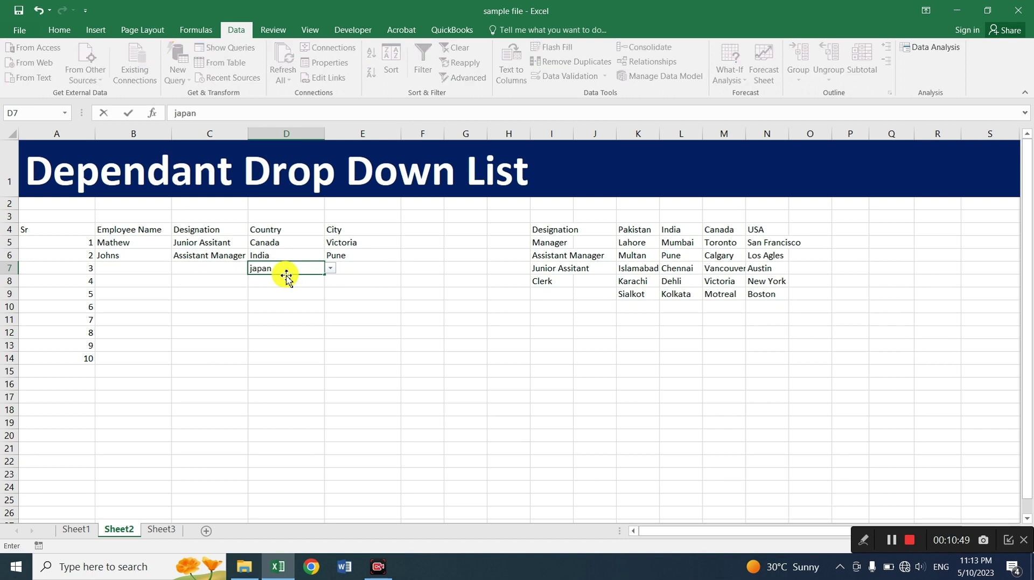
{"action": "key", "text": "Return"}
{"action": "key", "text": "Escape"}
Try to enter the unlisted designation "junior cl" in C7 to test the designation validation, and cancel the entry
{"action": "key", "text": "Left"}
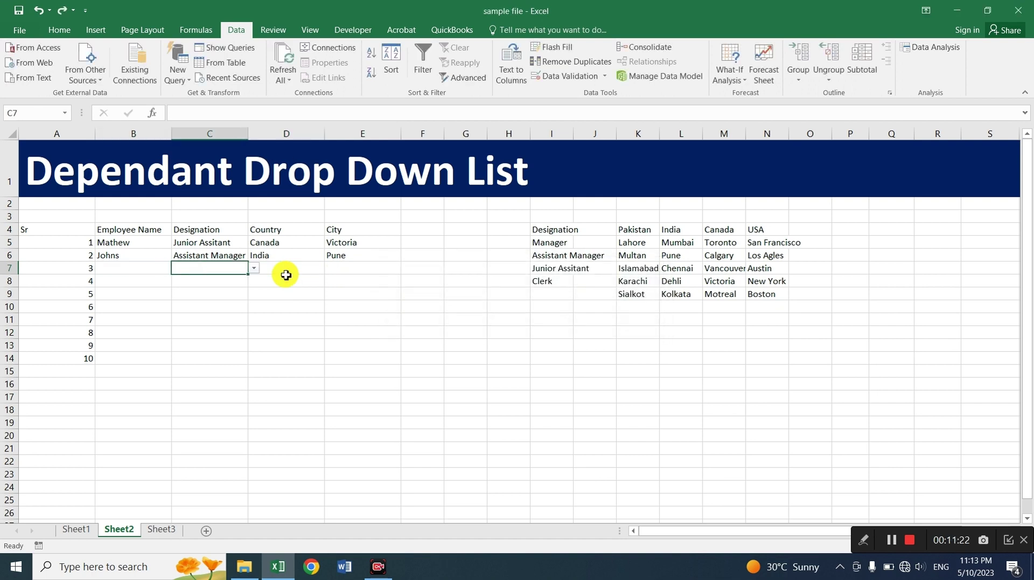
{"action": "type", "text": "juni"}
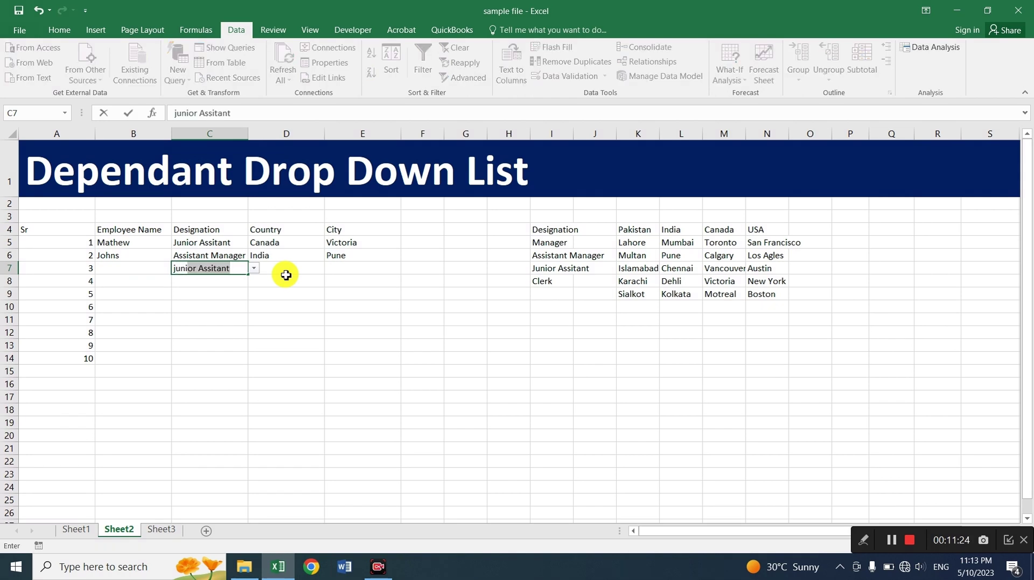
{"action": "type", "text": "or cl"}
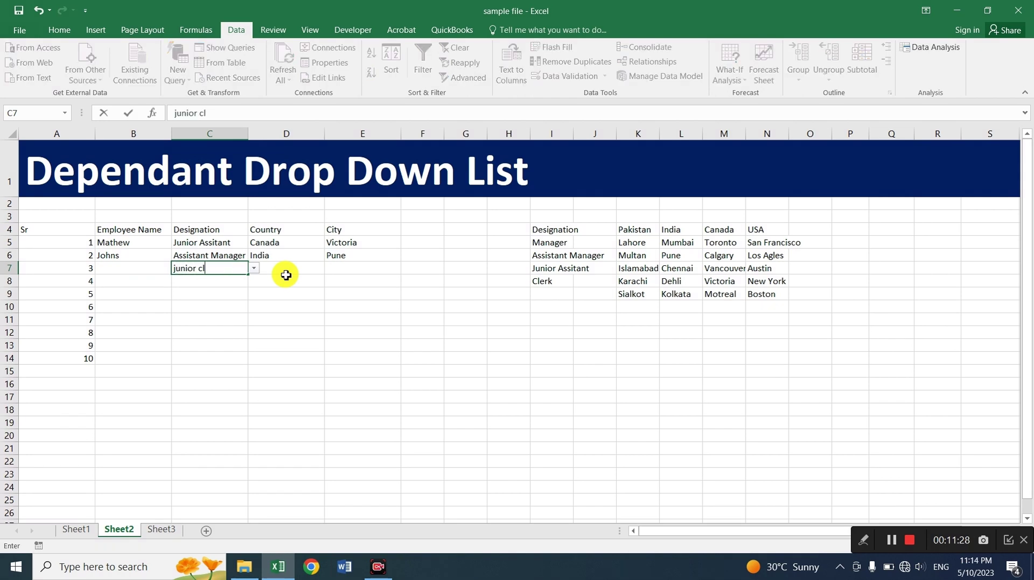
{"action": "key", "text": "Return"}
{"action": "key", "text": "Escape"}
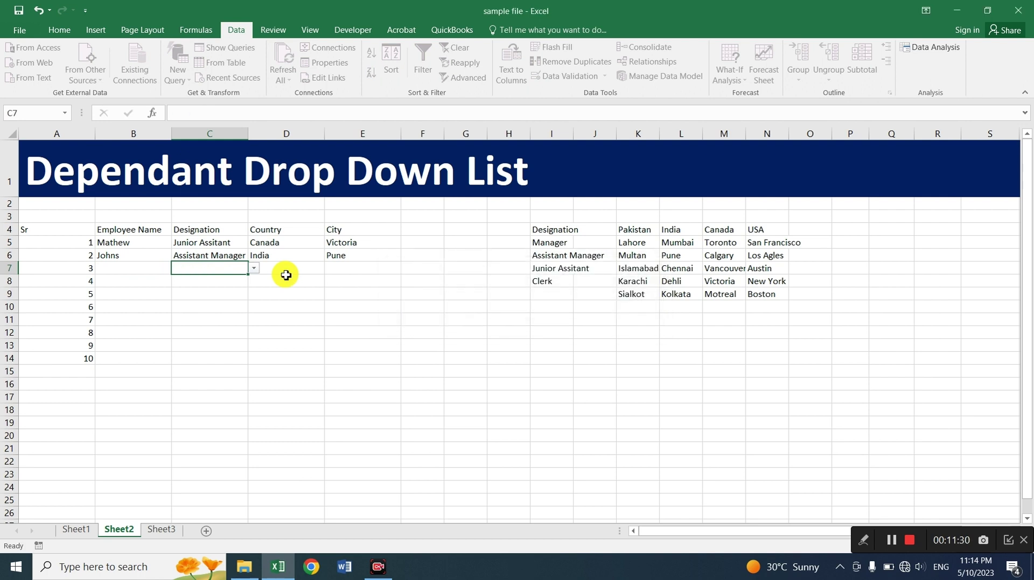